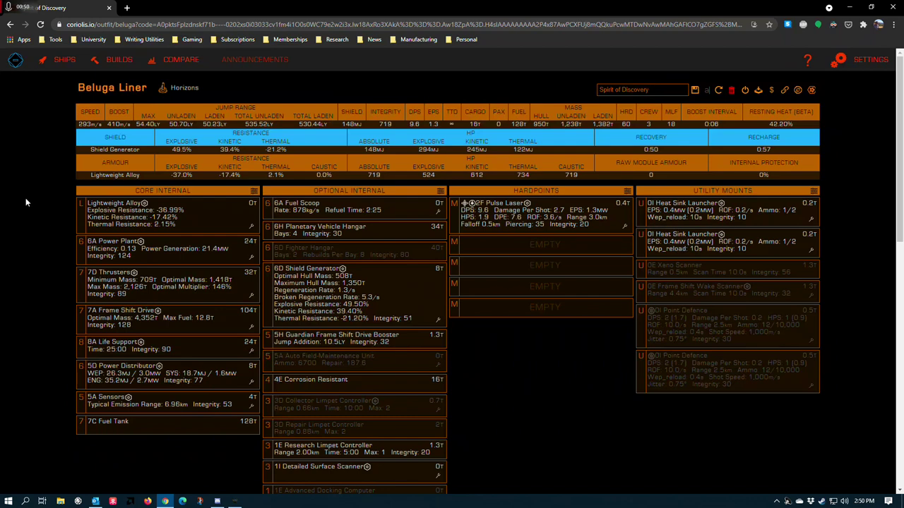
- Review the engineering modification and experimental effect applied to the Lightweight Alloy armour
{"action": "scroll", "coordinate": [25, 198], "scroll_direction": "down", "scroll_amount": 2}
{"action": "scroll", "coordinate": [38, 157], "scroll_direction": "up", "scroll_amount": 2}
{"action": "left_click", "coordinate": [251, 226]}
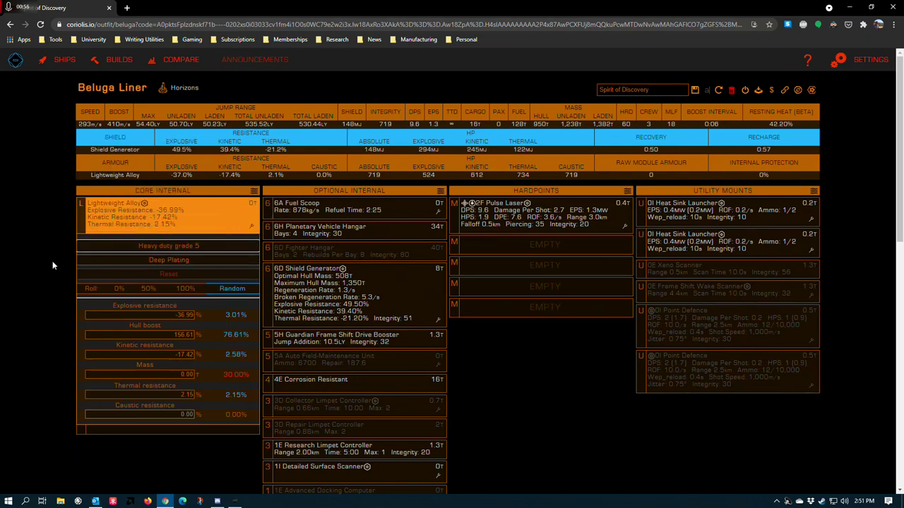
{"action": "left_click", "coordinate": [29, 268]}
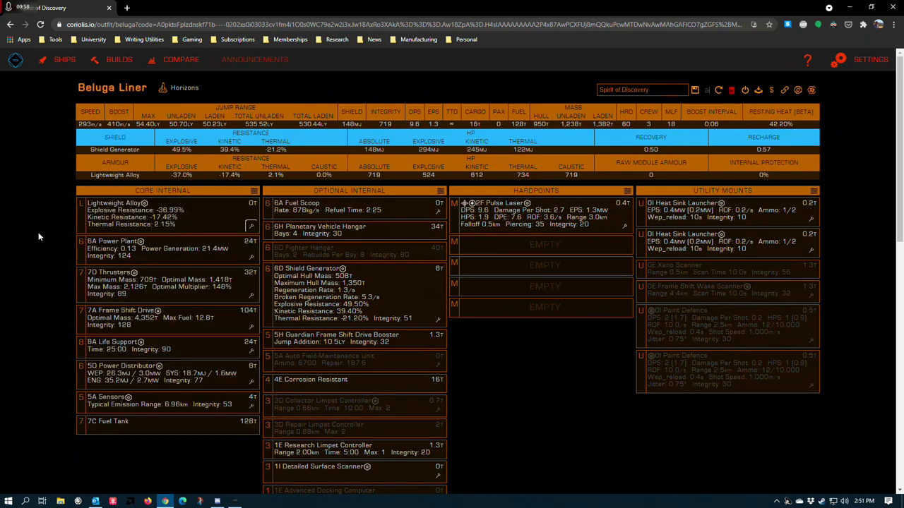
- Review the blueprint, experimental effect and modified stats of the 6A Power Plant
{"action": "scroll", "coordinate": [36, 233], "scroll_direction": "down", "scroll_amount": 1}
{"action": "left_click", "coordinate": [251, 210]}
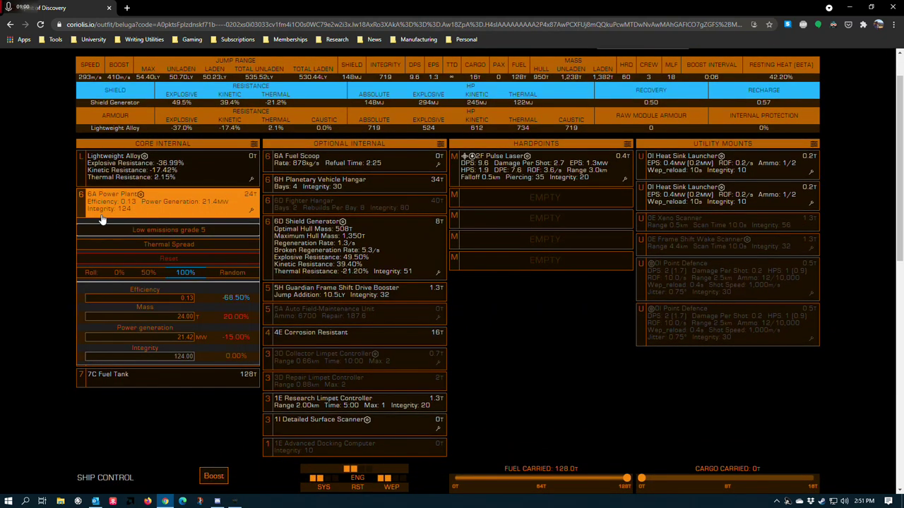
{"action": "left_click", "coordinate": [141, 230]}
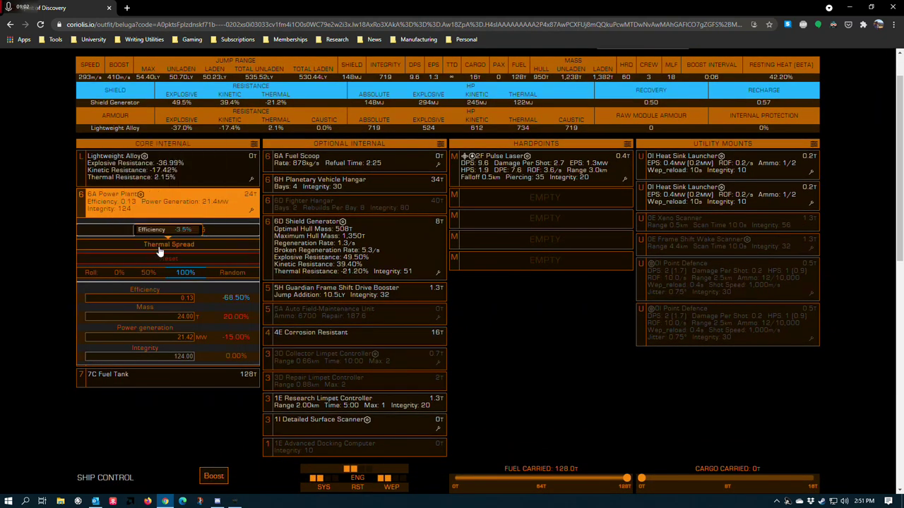
{"action": "left_click", "coordinate": [26, 244]}
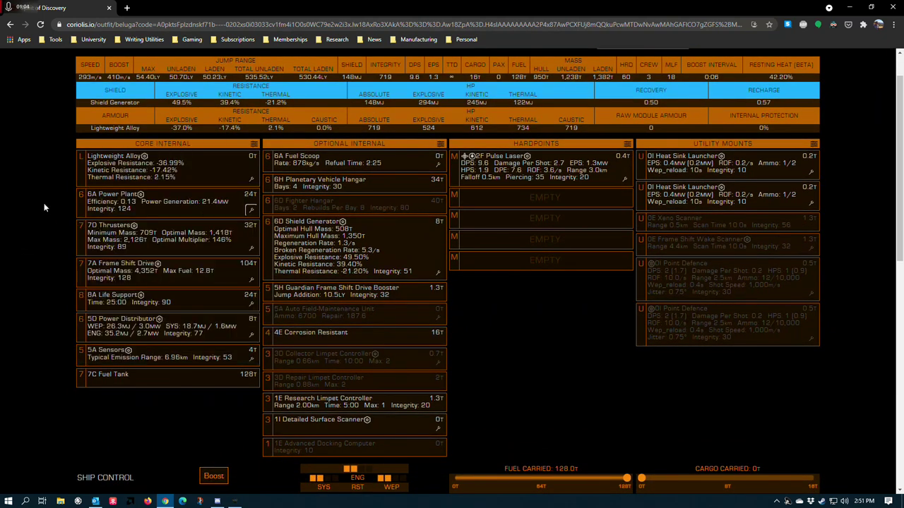
{"action": "scroll", "coordinate": [26, 226], "scroll_direction": "up", "scroll_amount": 1}
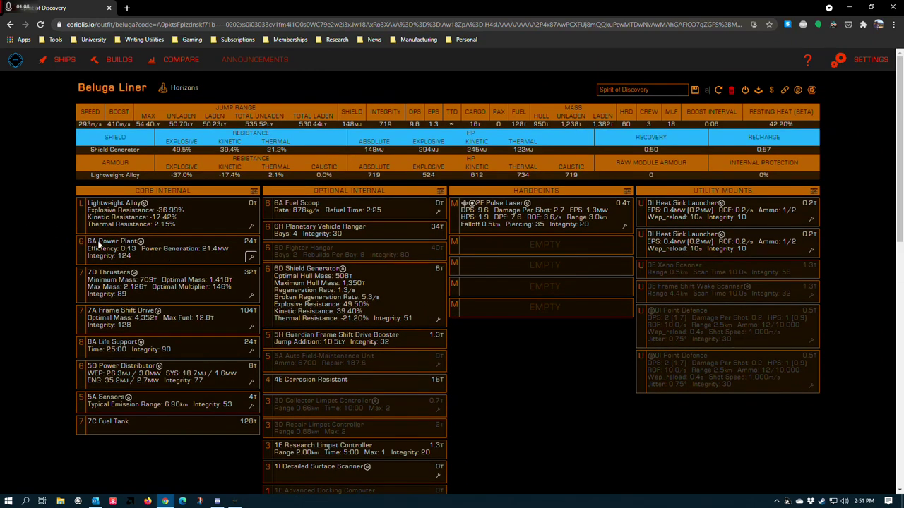
- Examine the 7D Thrusters' engineering modification and the sizes and ratings available for that slot
{"action": "scroll", "coordinate": [16, 267], "scroll_direction": "down", "scroll_amount": 1}
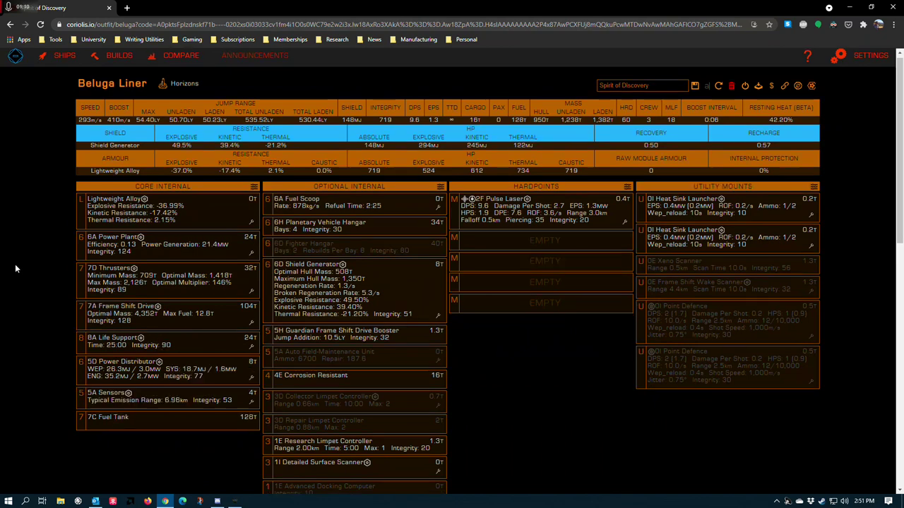
{"action": "scroll", "coordinate": [16, 266], "scroll_direction": "down", "scroll_amount": 1}
{"action": "left_click", "coordinate": [232, 235]}
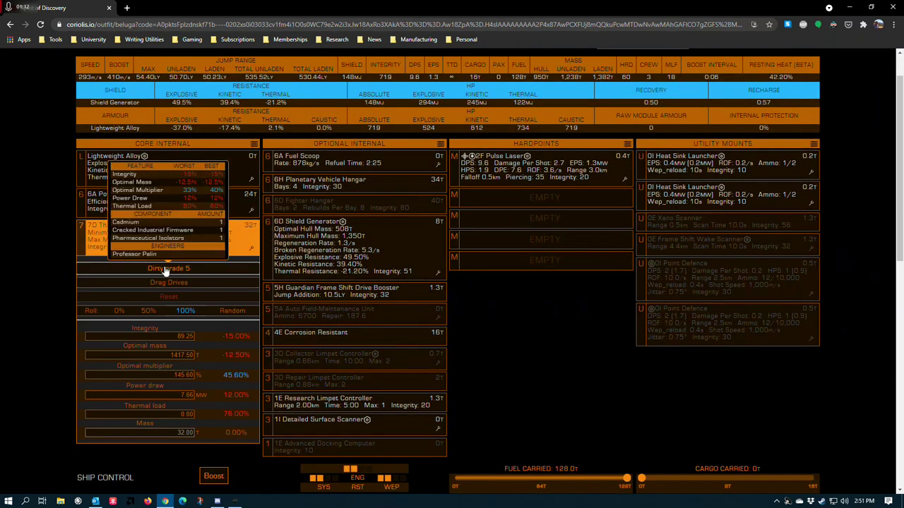
{"action": "left_click", "coordinate": [34, 249]}
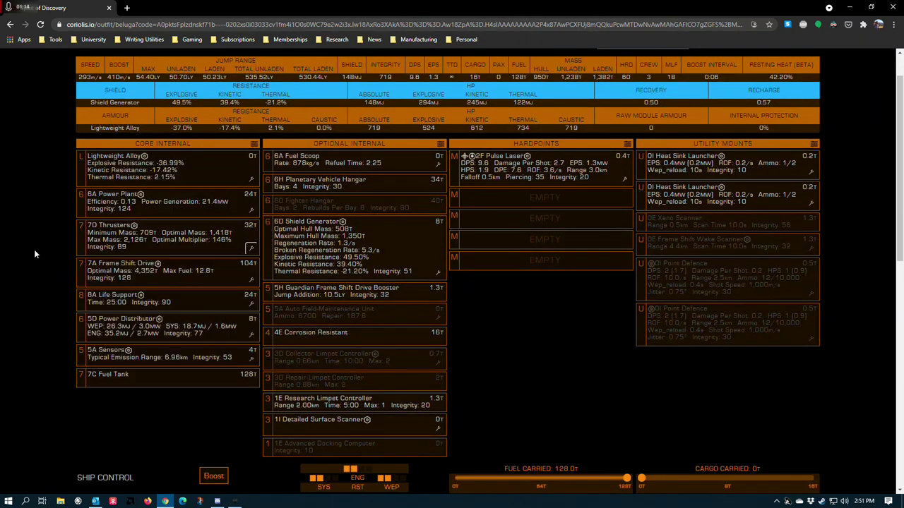
{"action": "left_click", "coordinate": [155, 244]}
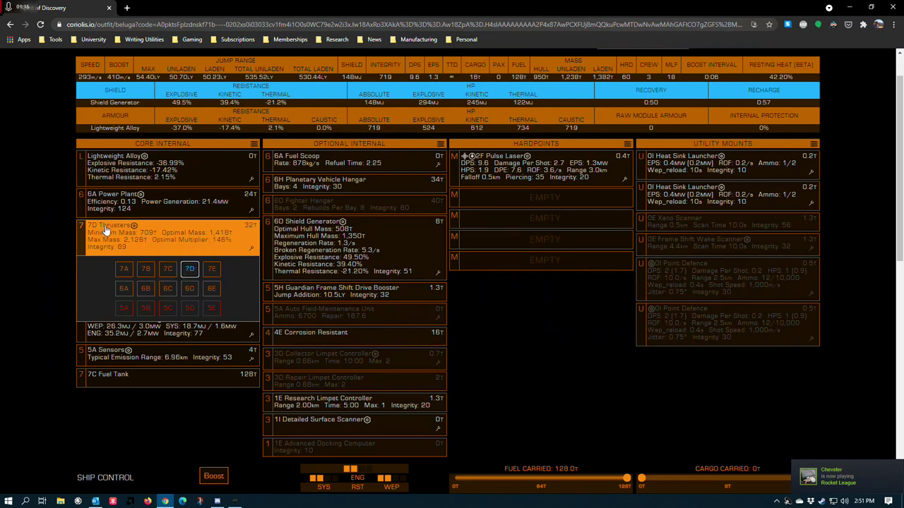
{"action": "left_click", "coordinate": [43, 230]}
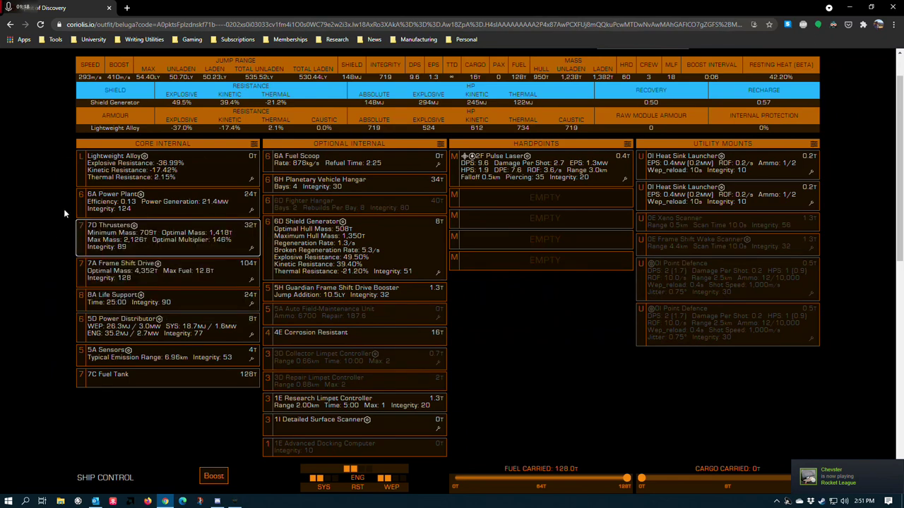
{"action": "scroll", "coordinate": [45, 234], "scroll_direction": "up", "scroll_amount": 1}
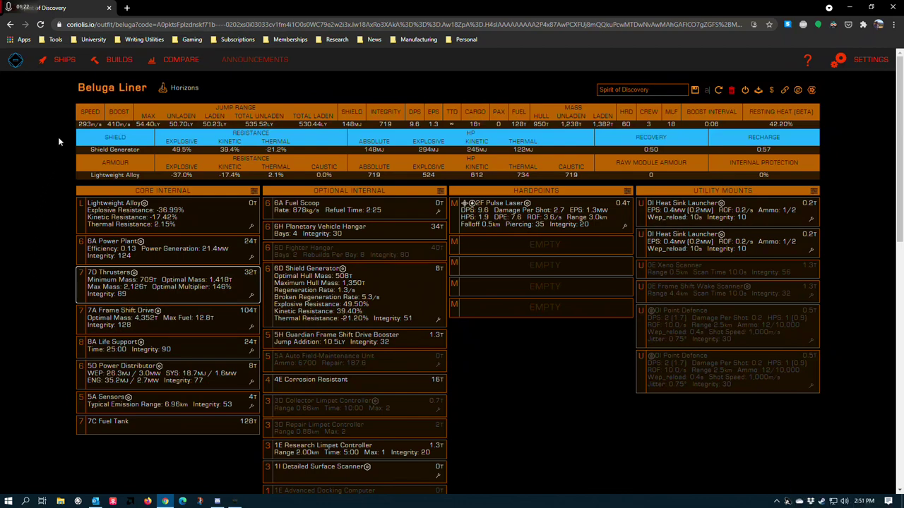
- Review the 7A Frame Shift Drive's blueprint, experimental effect and modified stats alongside the ship's jump range
{"action": "scroll", "coordinate": [38, 286], "scroll_direction": "down", "scroll_amount": 1}
{"action": "scroll", "coordinate": [53, 279], "scroll_direction": "up", "scroll_amount": 1}
{"action": "scroll", "coordinate": [50, 262], "scroll_direction": "down", "scroll_amount": 2}
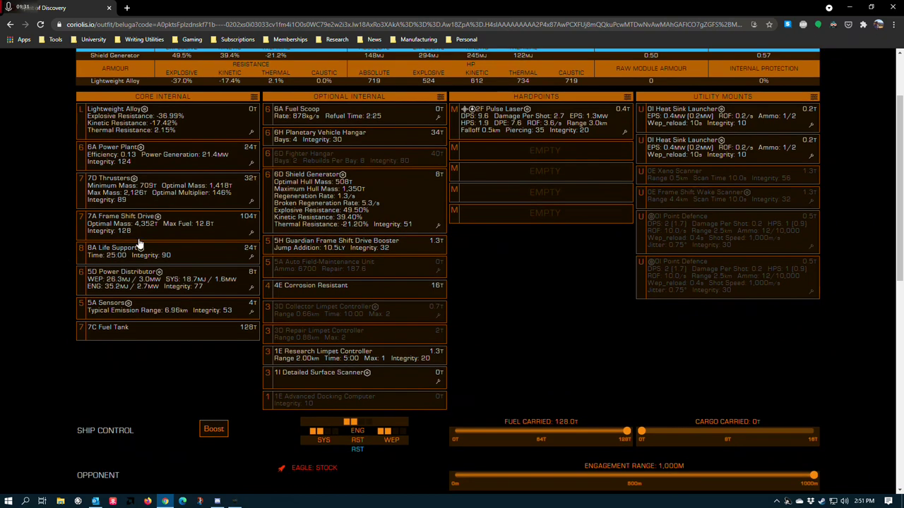
{"action": "left_click", "coordinate": [251, 235]}
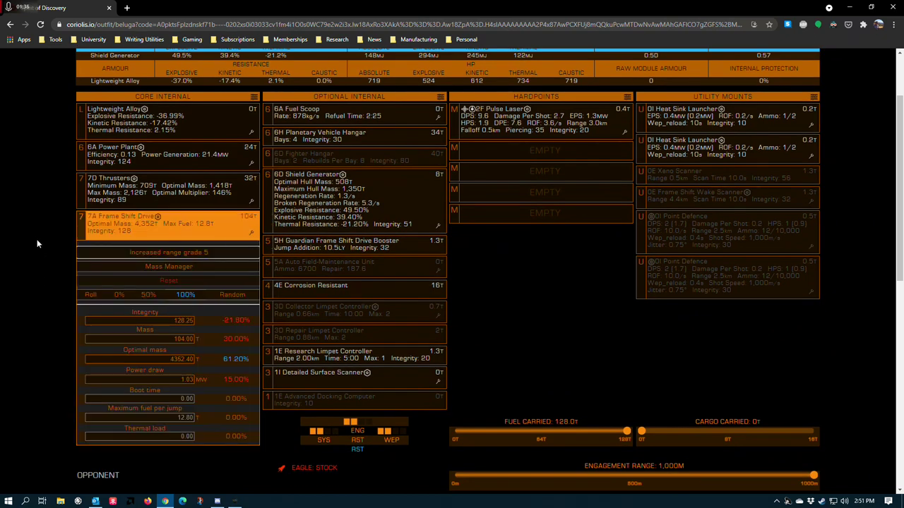
{"action": "scroll", "coordinate": [44, 222], "scroll_direction": "up", "scroll_amount": 1}
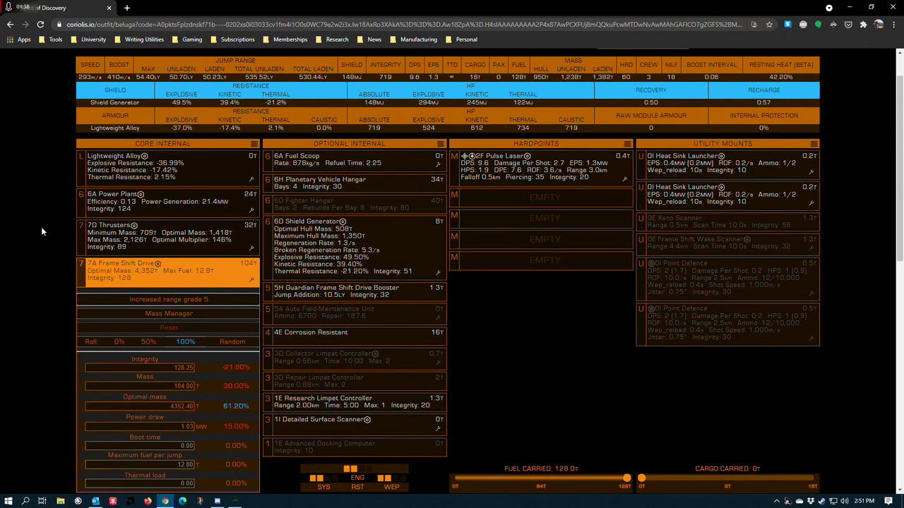
{"action": "left_click", "coordinate": [30, 278]}
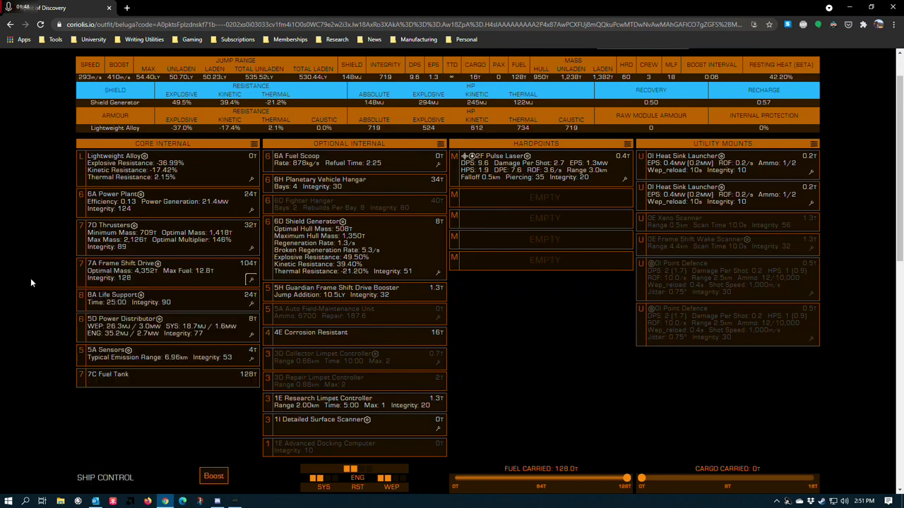
{"action": "scroll", "coordinate": [27, 285], "scroll_direction": "up", "scroll_amount": 1}
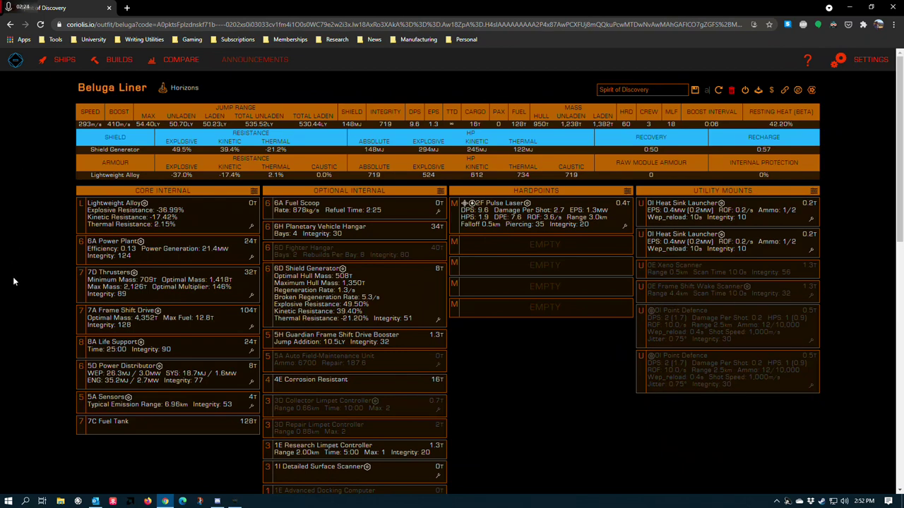
- Inspect the 8A Life Support's modification, including its blueprint's feature ranges, components and engineers
{"action": "scroll", "coordinate": [19, 283], "scroll_direction": "down", "scroll_amount": 1}
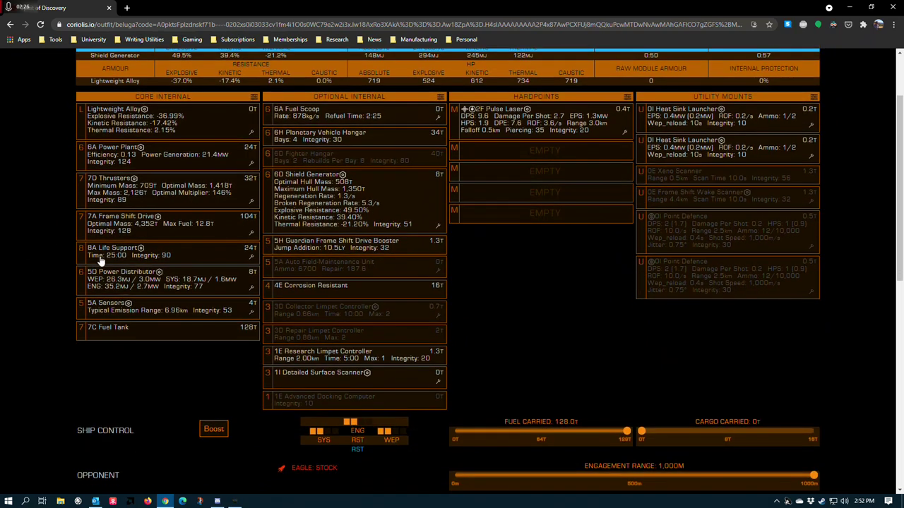
{"action": "left_click", "coordinate": [251, 257]}
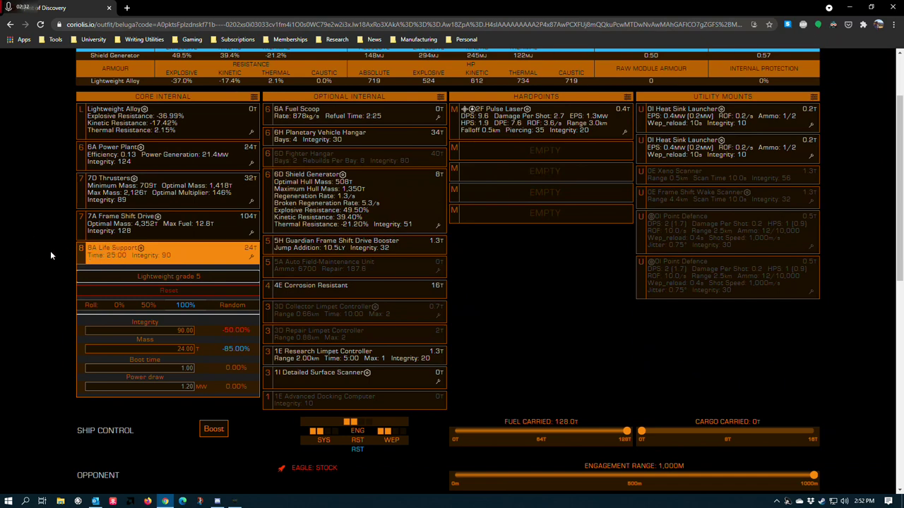
{"action": "left_click", "coordinate": [32, 256]}
{"action": "left_click", "coordinate": [240, 255]}
{"action": "mouse_move", "coordinate": [172, 283]}
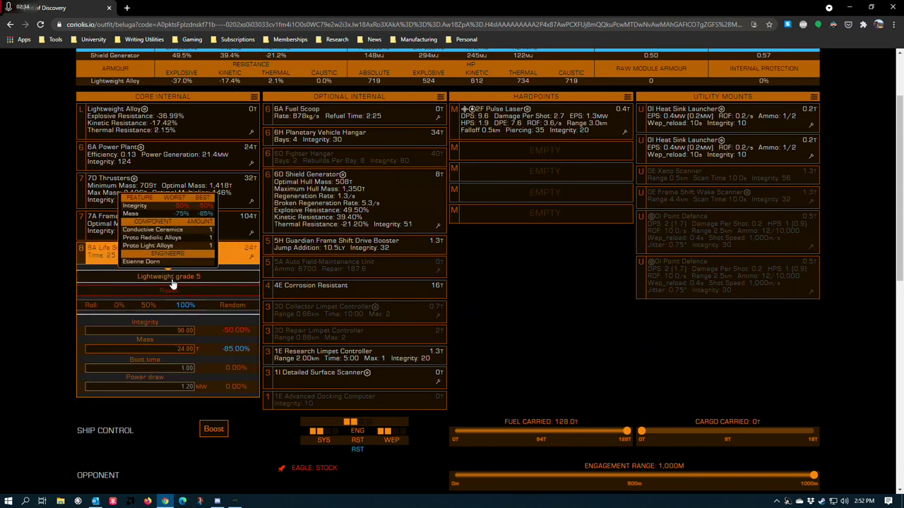
{"action": "left_click", "coordinate": [19, 278]}
- Review the Power Distributor's blueprint, experimental effect and modified capacity and recharge stats
{"action": "scroll", "coordinate": [23, 277], "scroll_direction": "down", "scroll_amount": 1}
{"action": "left_click", "coordinate": [252, 244]}
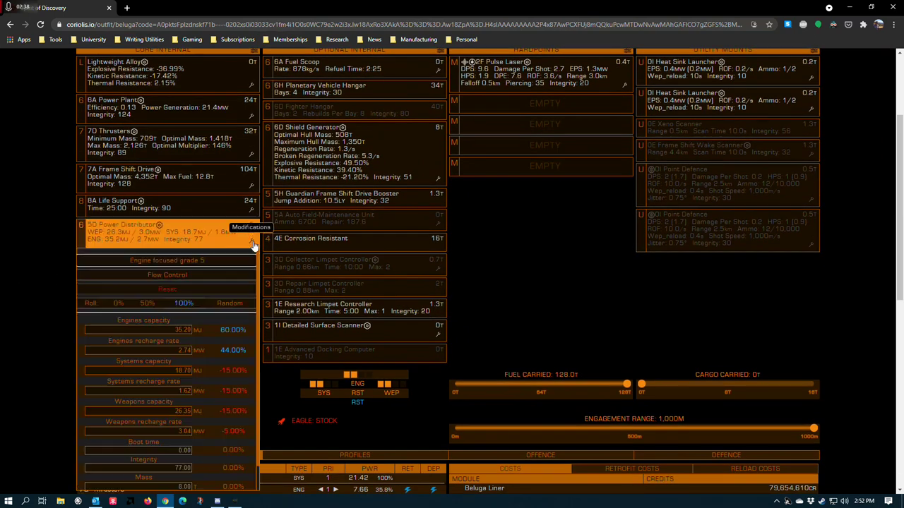
{"action": "left_click", "coordinate": [138, 260]}
{"action": "left_click", "coordinate": [145, 262]}
{"action": "left_click", "coordinate": [34, 283]}
{"action": "scroll", "coordinate": [39, 301], "scroll_direction": "up", "scroll_amount": 3}
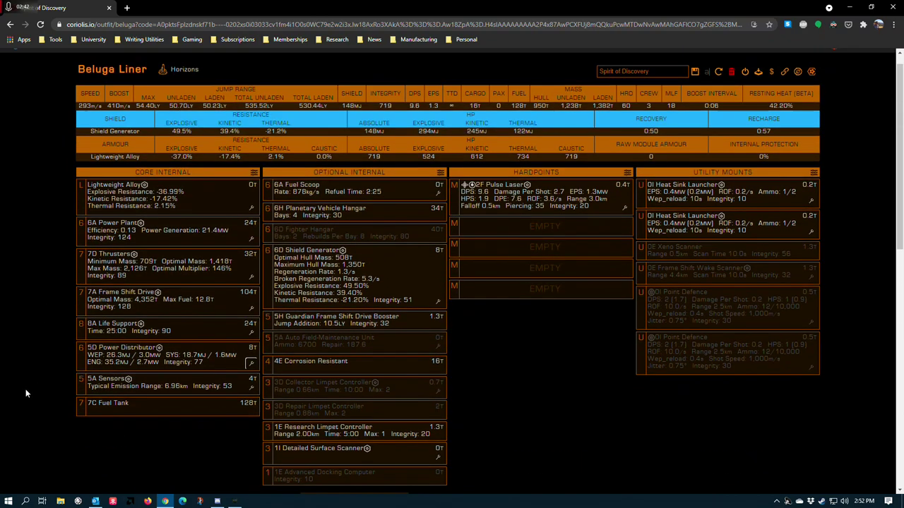
{"action": "scroll", "coordinate": [26, 393], "scroll_direction": "up", "scroll_amount": 1}
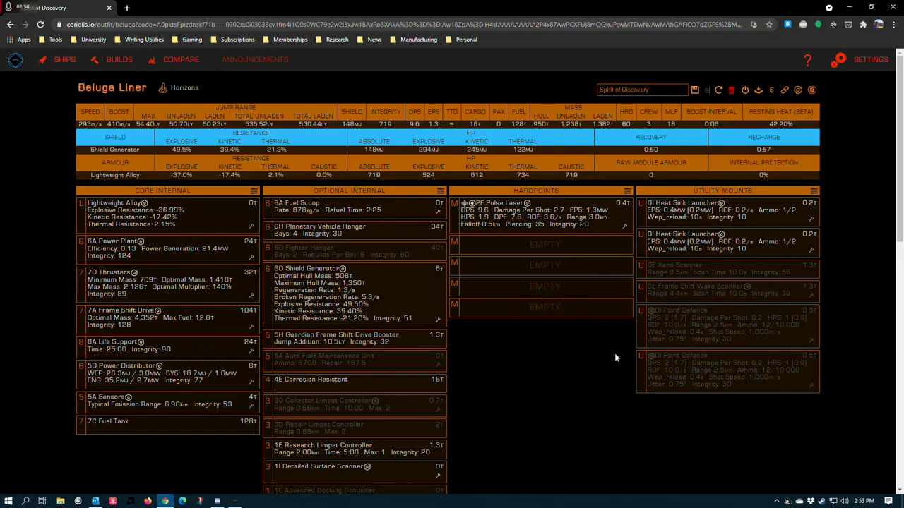
{"action": "scroll", "coordinate": [614, 353], "scroll_direction": "down", "scroll_amount": 2}
{"action": "scroll", "coordinate": [253, 387], "scroll_direction": "up", "scroll_amount": 2}
{"action": "left_click", "coordinate": [251, 384]}
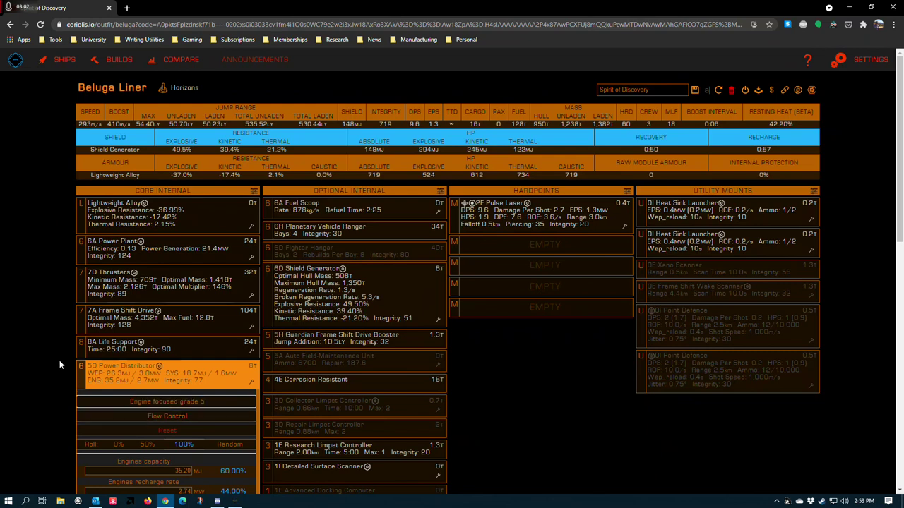
{"action": "left_click", "coordinate": [27, 338]}
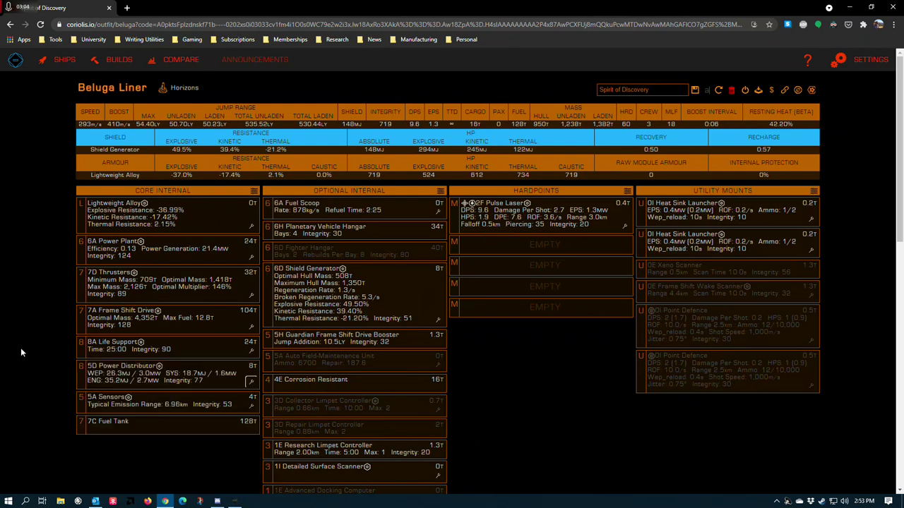
- Apply the Long Range grade 5 blueprint to the 5A Sensors and check its effect on the ship's jump range
{"action": "scroll", "coordinate": [20, 347], "scroll_direction": "down", "scroll_amount": 2}
{"action": "left_click", "coordinate": [251, 264]}
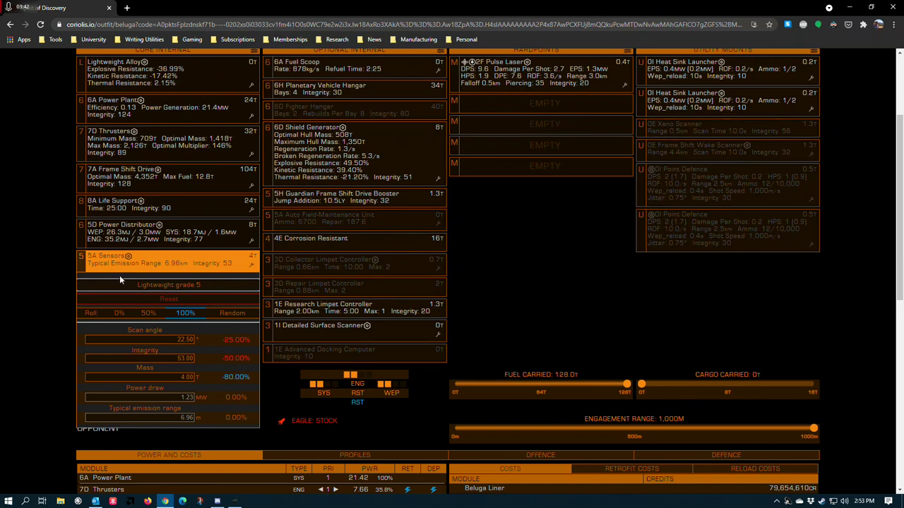
{"action": "left_click", "coordinate": [151, 285]}
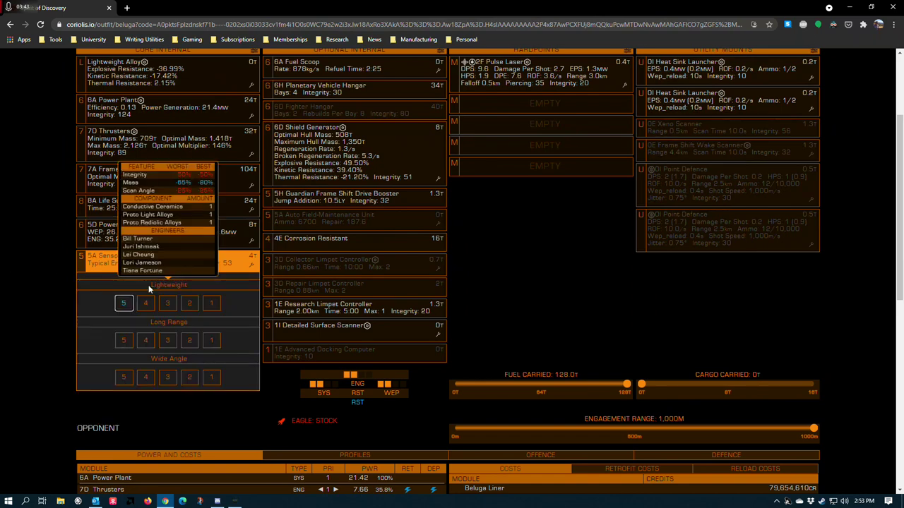
{"action": "left_click", "coordinate": [121, 340]}
{"action": "scroll", "coordinate": [149, 302], "scroll_direction": "up", "scroll_amount": 3}
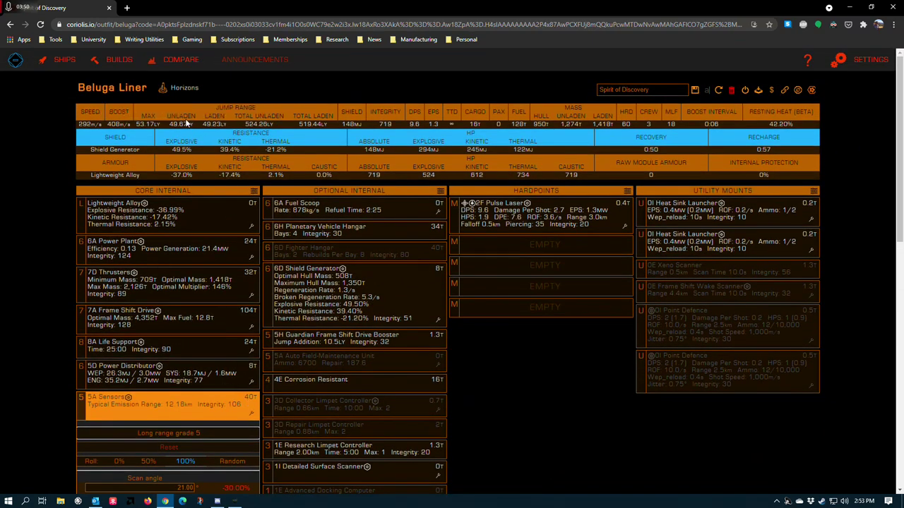
{"action": "scroll", "coordinate": [24, 300], "scroll_direction": "down", "scroll_amount": 2}
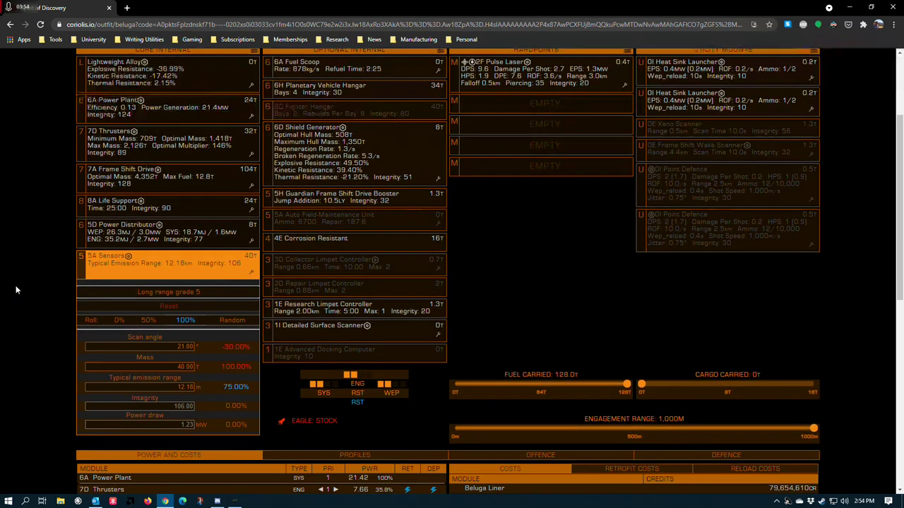
- Restore the Lightweight grade 5 blueprint on the 5A Sensors
{"action": "left_click", "coordinate": [134, 275]}
{"action": "left_click", "coordinate": [127, 281]}
{"action": "left_click", "coordinate": [154, 292]}
{"action": "left_click", "coordinate": [111, 141]}
{"action": "left_click", "coordinate": [165, 295]}
{"action": "left_click", "coordinate": [137, 361]}
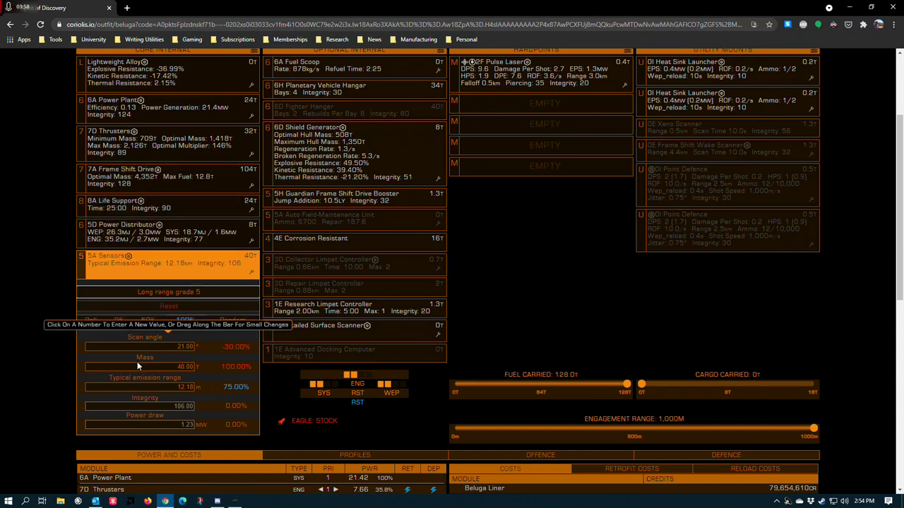
{"action": "left_click", "coordinate": [155, 291]}
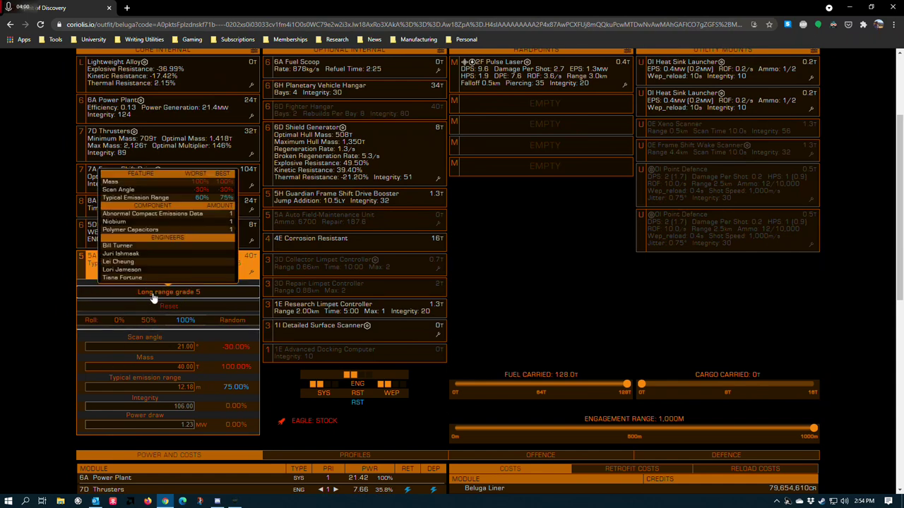
{"action": "left_click", "coordinate": [30, 278]}
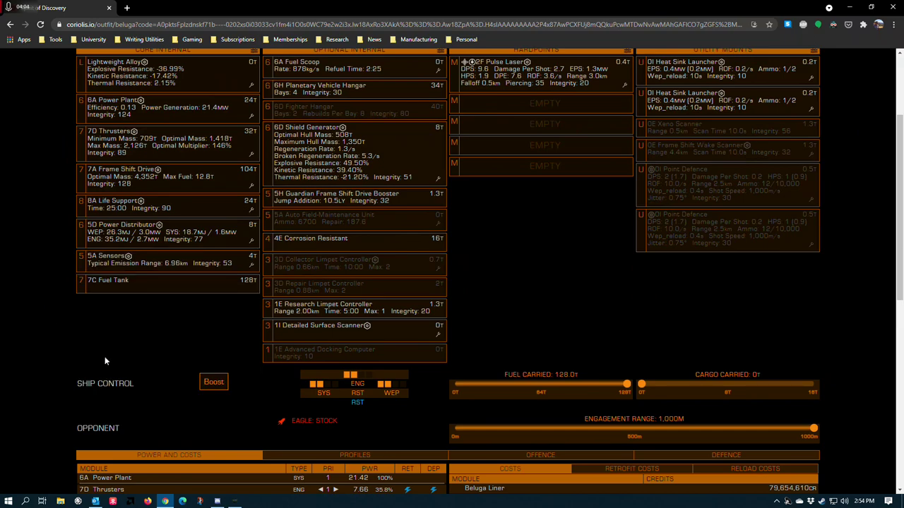
- Open the available size options for the 7C Fuel Tank
{"action": "scroll", "coordinate": [141, 420], "scroll_direction": "up", "scroll_amount": 2}
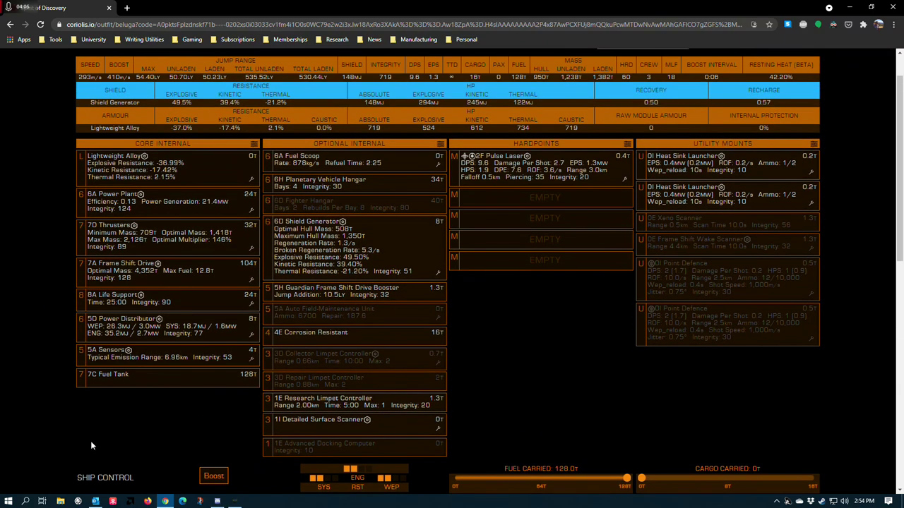
{"action": "scroll", "coordinate": [89, 396], "scroll_direction": "down", "scroll_amount": 2}
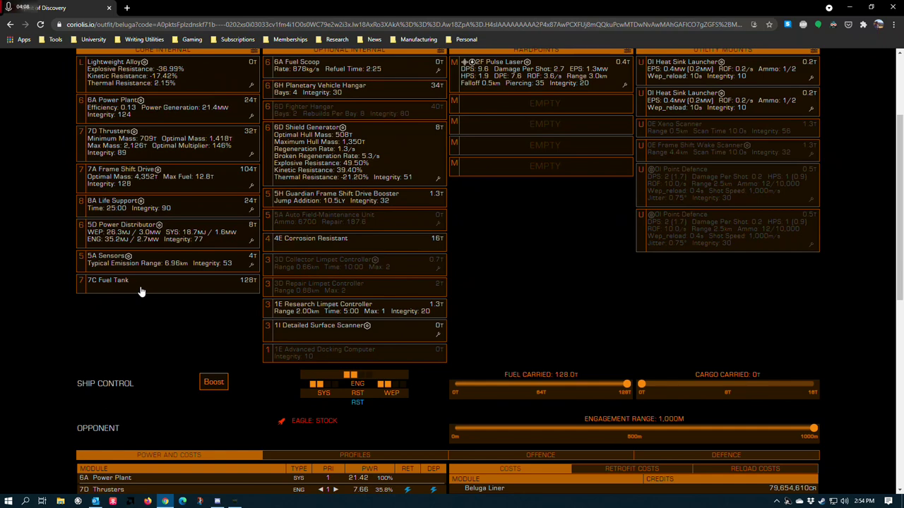
{"action": "left_click", "coordinate": [140, 289]}
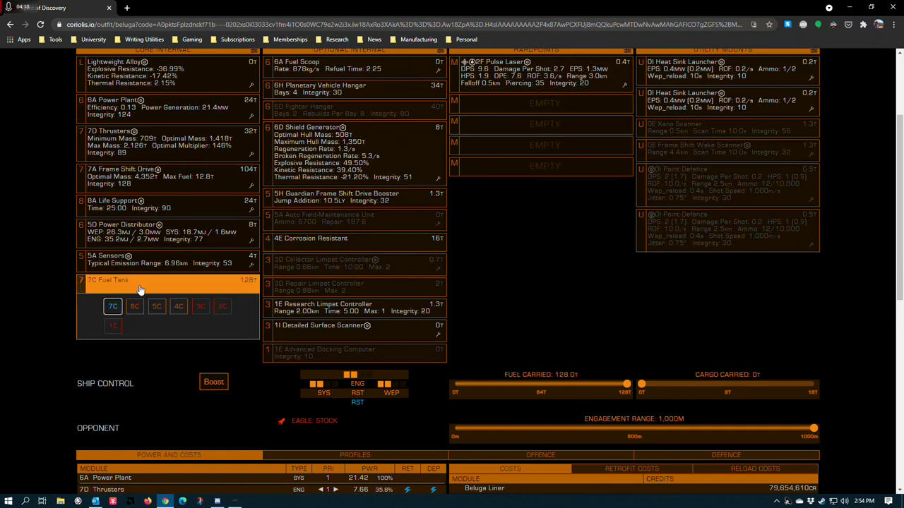
- Close the fuel tank's size options and examine the core module list against the ship's jump range summary
{"action": "left_click", "coordinate": [30, 306]}
{"action": "scroll", "coordinate": [29, 306], "scroll_direction": "up", "scroll_amount": 1}
{"action": "scroll", "coordinate": [52, 339], "scroll_direction": "up", "scroll_amount": 2}
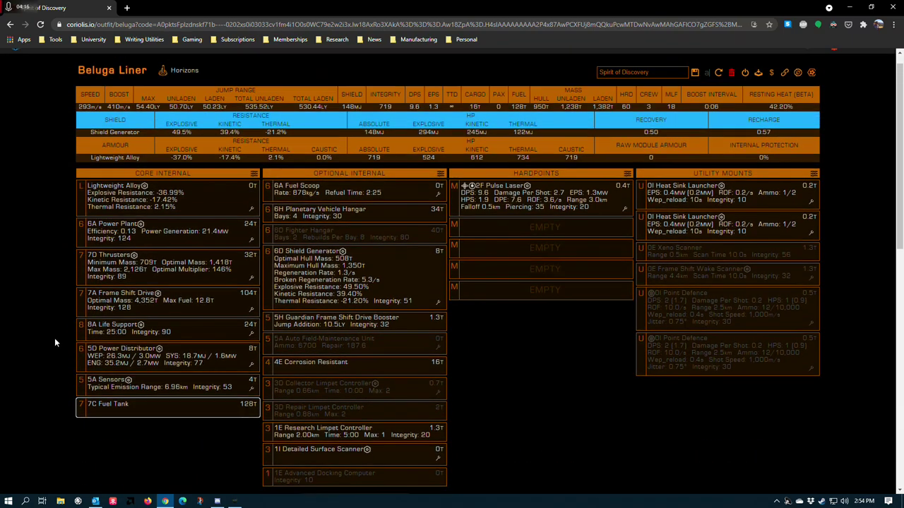
{"action": "scroll", "coordinate": [42, 339], "scroll_direction": "down", "scroll_amount": 2}
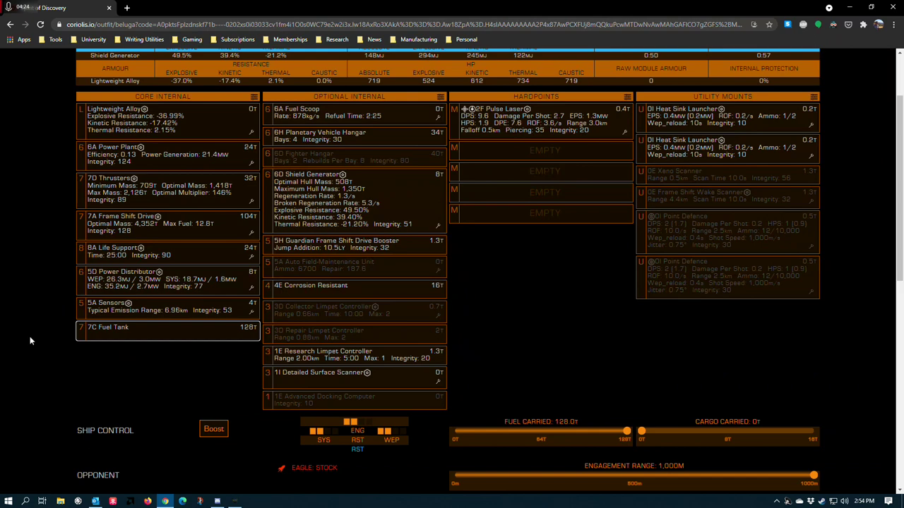
{"action": "scroll", "coordinate": [30, 340], "scroll_direction": "up", "scroll_amount": 1}
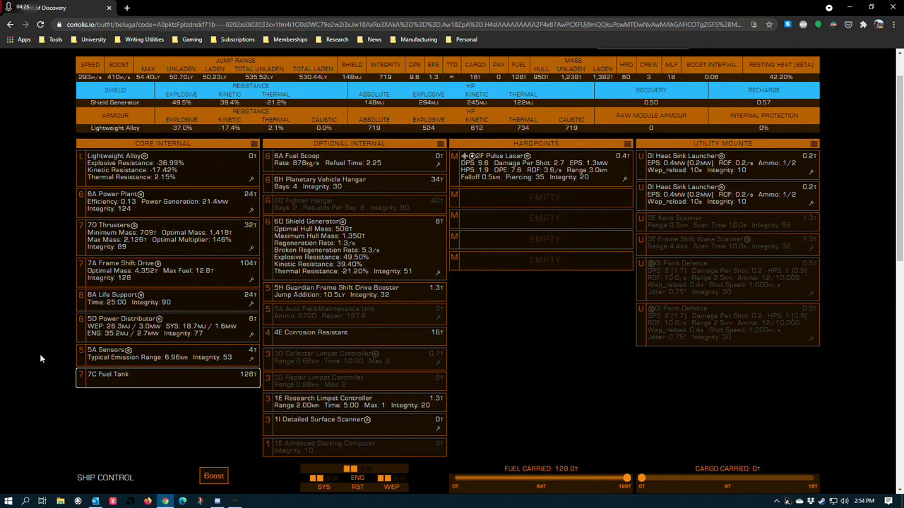
{"action": "scroll", "coordinate": [176, 442], "scroll_direction": "up", "scroll_amount": 1}
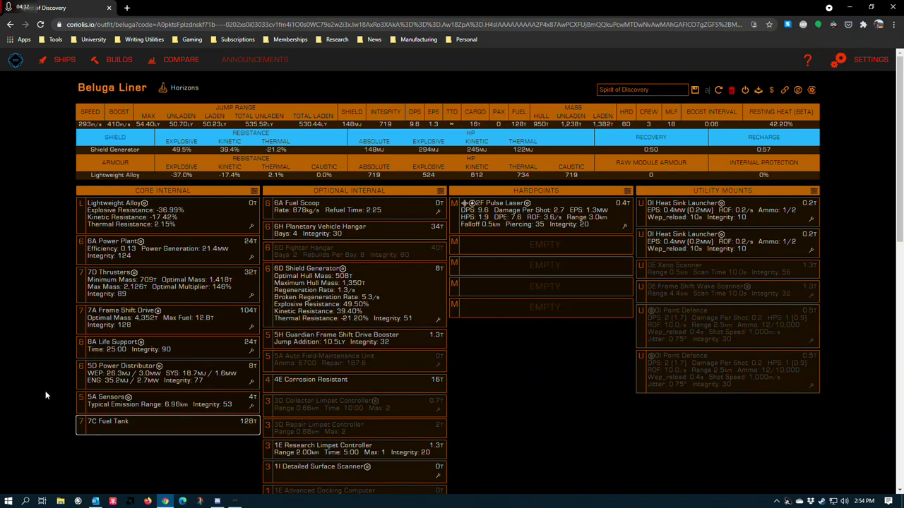
{"action": "scroll", "coordinate": [260, 360], "scroll_direction": "down", "scroll_amount": 2}
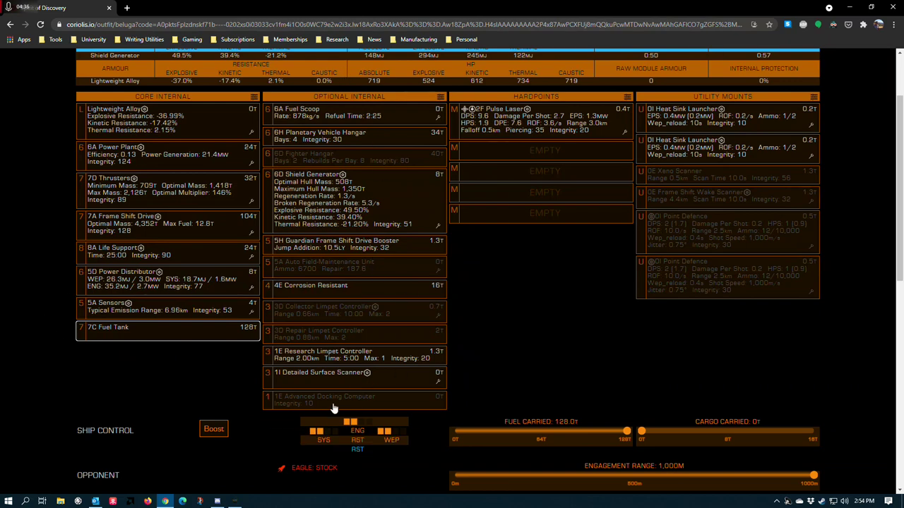
{"action": "scroll", "coordinate": [39, 341], "scroll_direction": "up", "scroll_amount": 2}
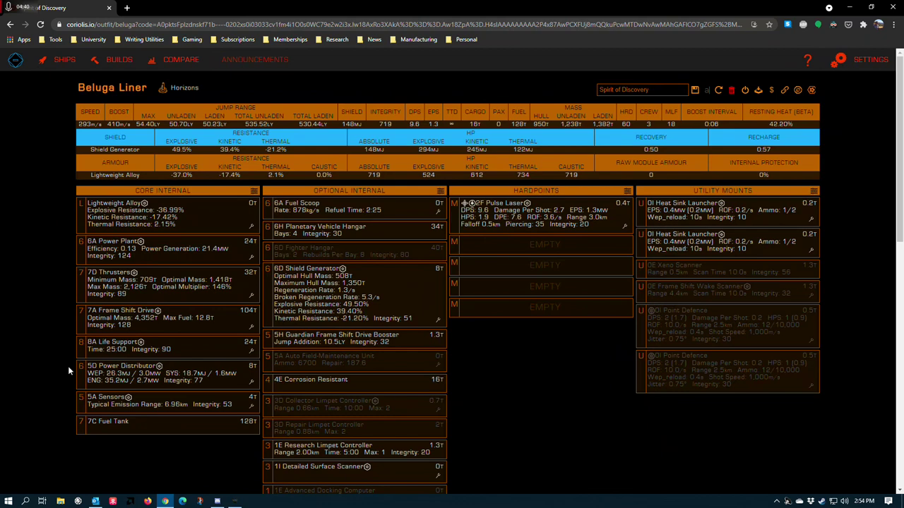
{"action": "scroll", "coordinate": [68, 366], "scroll_direction": "down", "scroll_amount": 1}
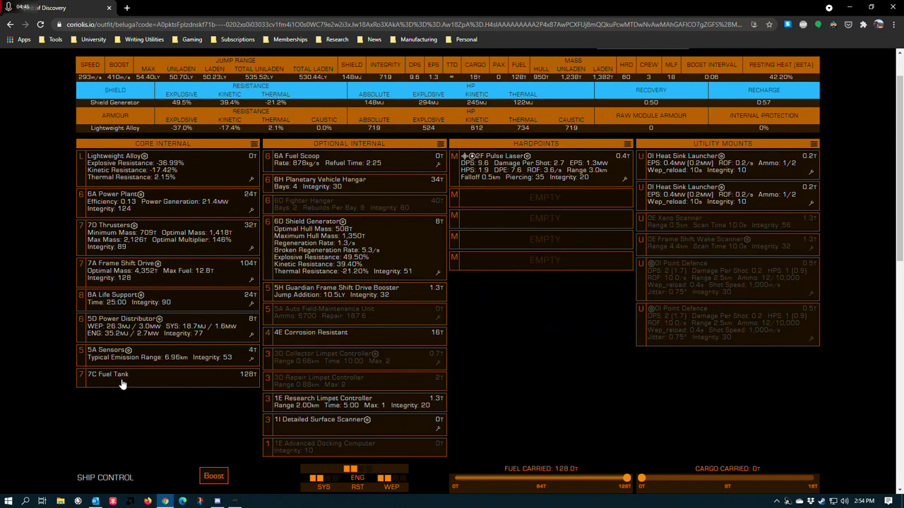
{"action": "scroll", "coordinate": [56, 360], "scroll_direction": "up", "scroll_amount": 1}
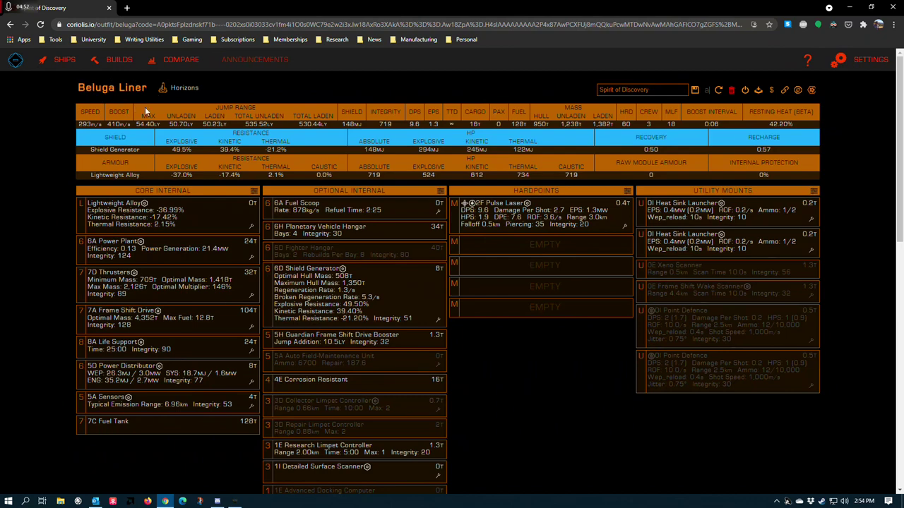
{"action": "mouse_move", "coordinate": [159, 90]}
- Review the 6A Fuel Scoop's size options and the 6A Power Plant's blueprint, experimental effect and modified stats
{"action": "left_click", "coordinate": [335, 212]}
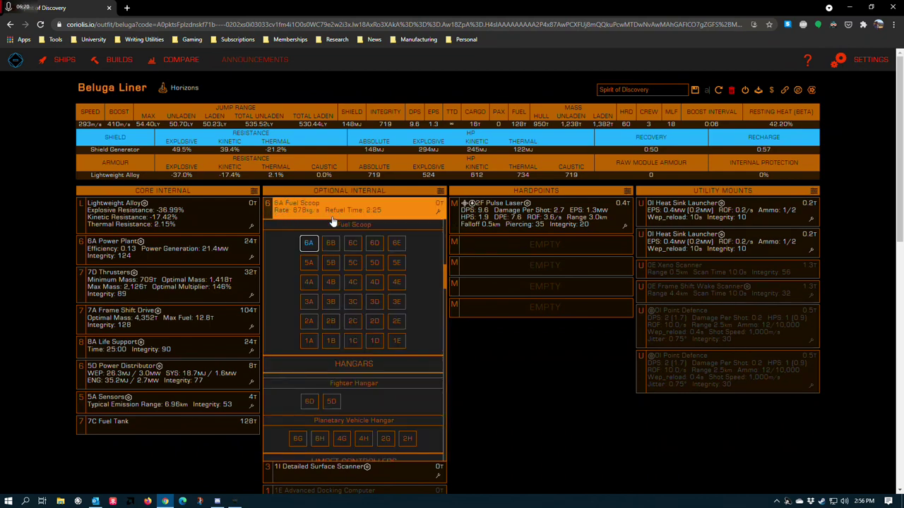
{"action": "left_click", "coordinate": [519, 366]}
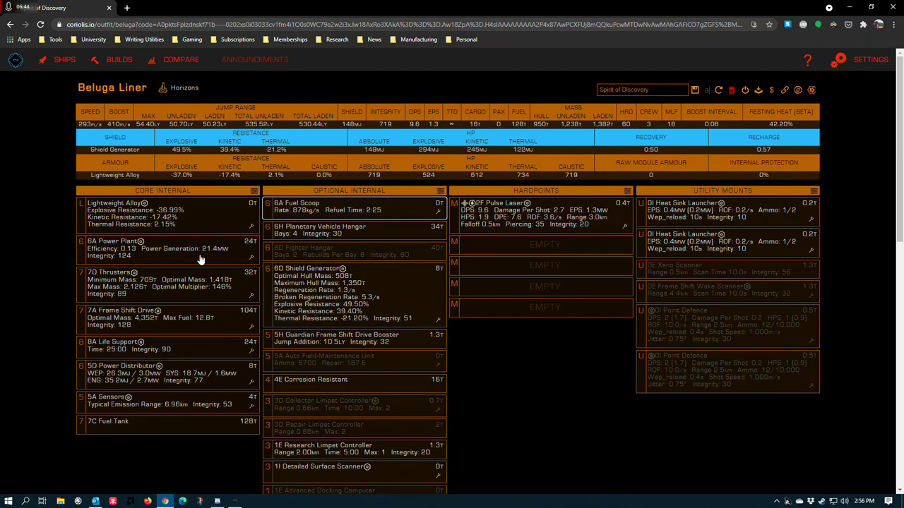
{"action": "left_click", "coordinate": [251, 257]}
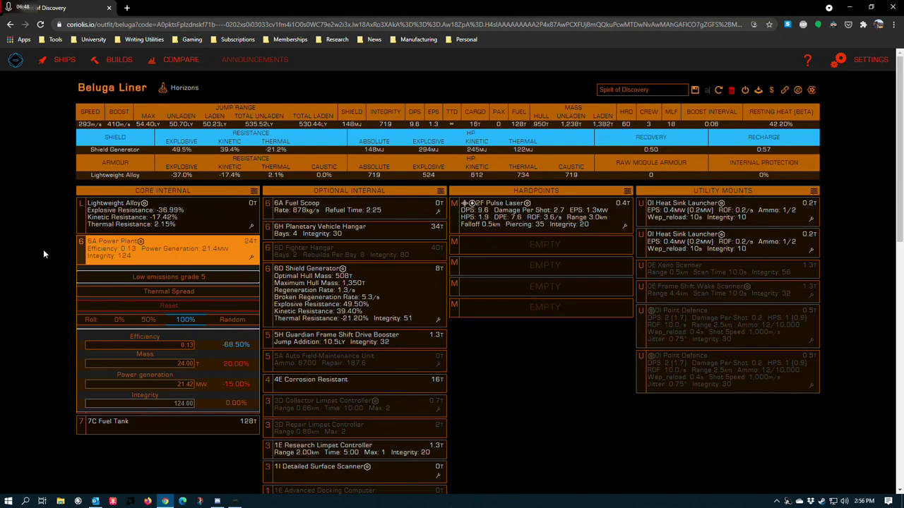
{"action": "left_click", "coordinate": [21, 241]}
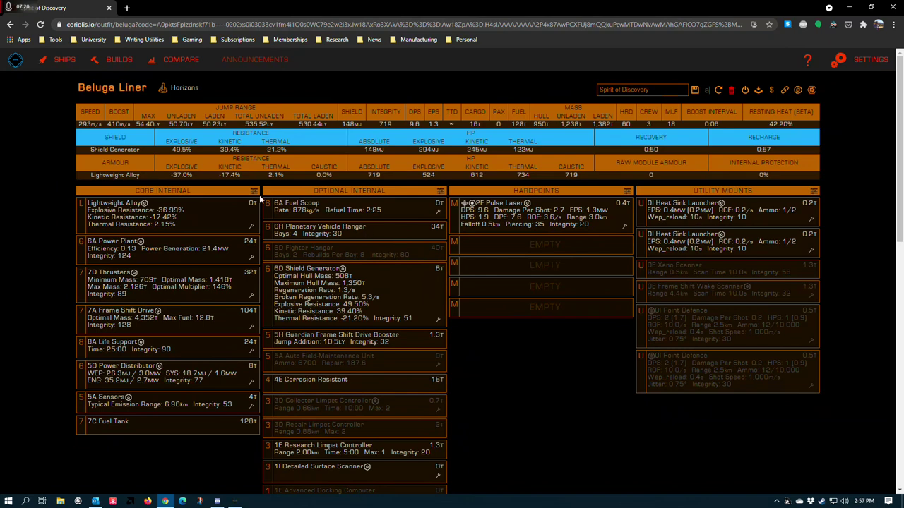
- Check which sizes are available for the 6D Fighter Hangar, leaving the fitted module in place
{"action": "mouse_move", "coordinate": [342, 270]}
{"action": "left_click", "coordinate": [359, 256]}
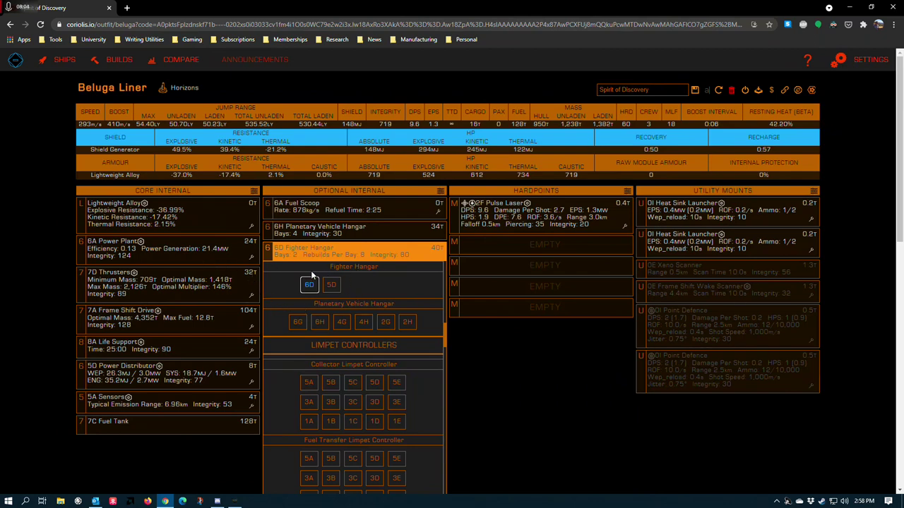
{"action": "left_click", "coordinate": [534, 410]}
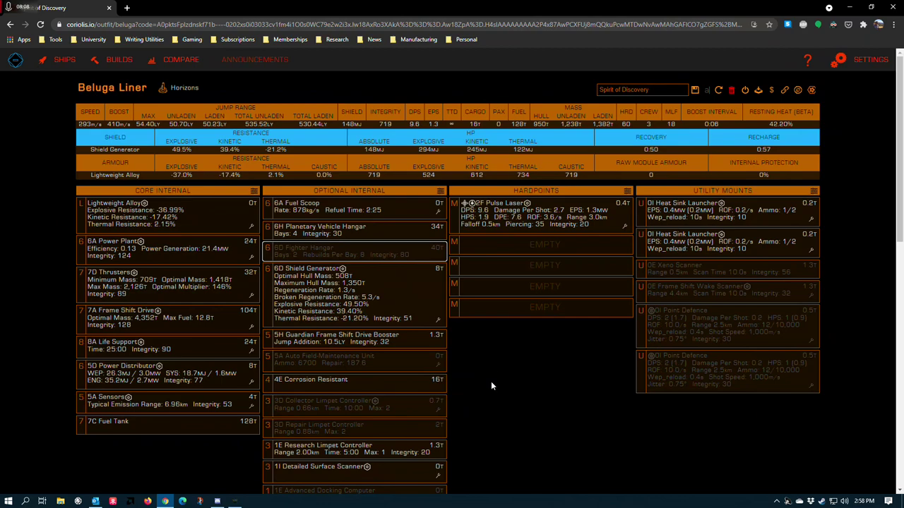
- Review the 6D Shield Generator's blueprint, experimental effect and modified stats, including the engineering material requirements
{"action": "scroll", "coordinate": [487, 353], "scroll_direction": "down", "scroll_amount": 3}
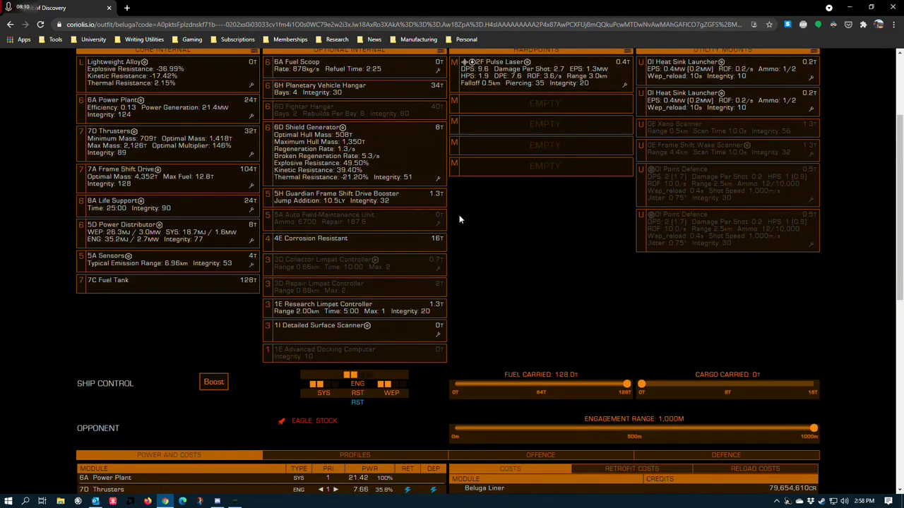
{"action": "scroll", "coordinate": [458, 214], "scroll_direction": "up", "scroll_amount": 2}
{"action": "left_click", "coordinate": [442, 275]}
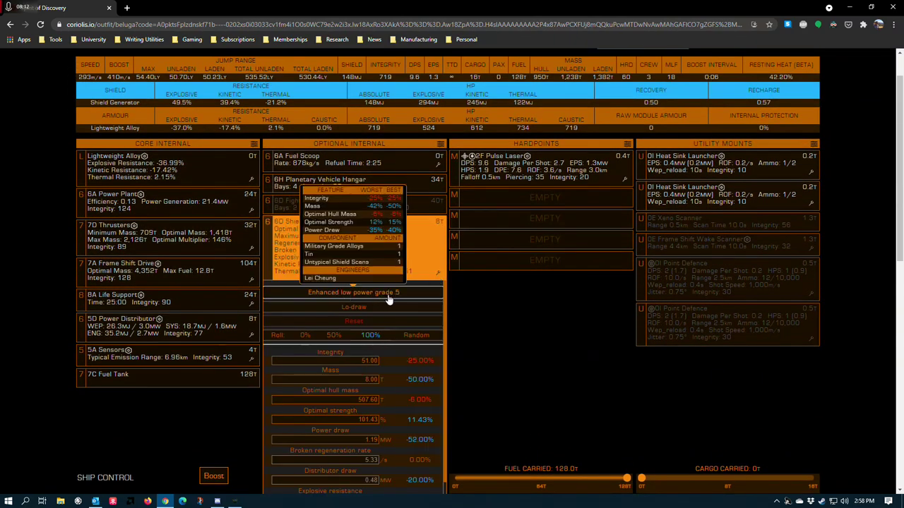
{"action": "left_click", "coordinate": [521, 330]}
{"action": "scroll", "coordinate": [498, 316], "scroll_direction": "up", "scroll_amount": 1}
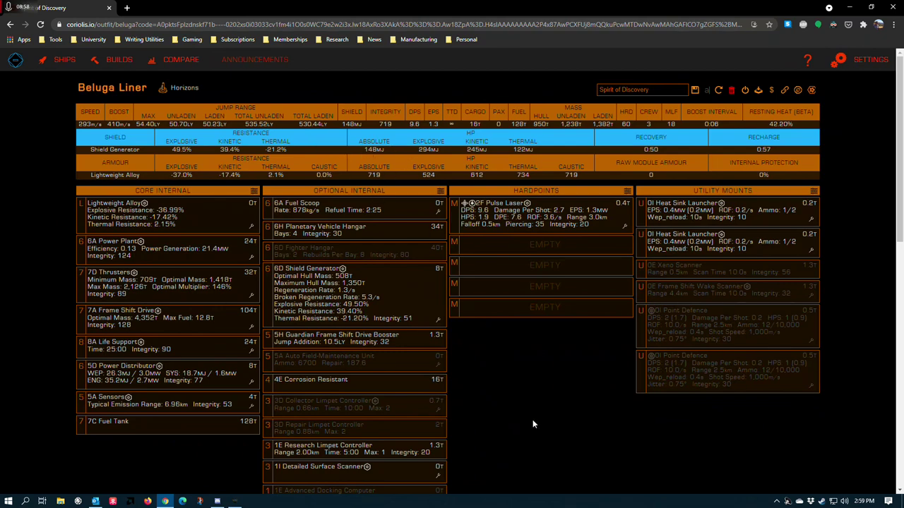
- Examine the remaining optional internals and the cargo rack options for the 4E Corrosion Resistant slot
{"action": "scroll", "coordinate": [531, 417], "scroll_direction": "down", "scroll_amount": 2}
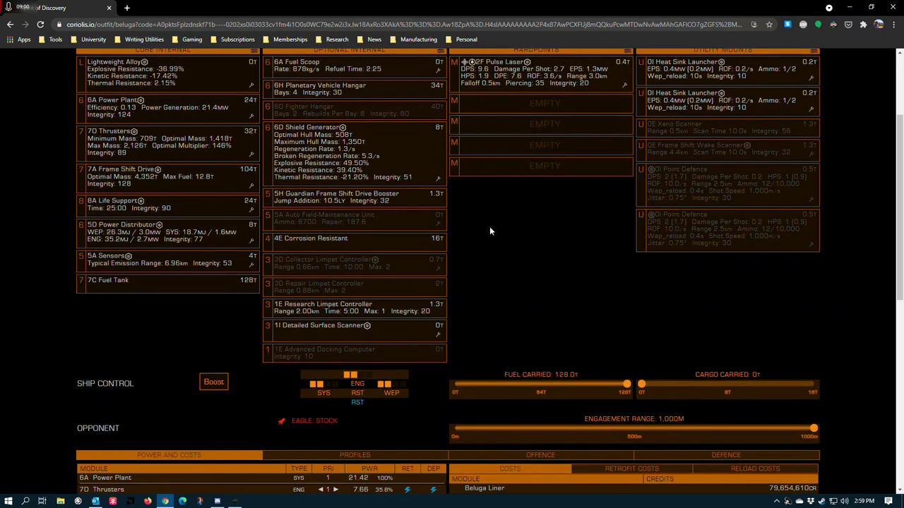
{"action": "scroll", "coordinate": [302, 205], "scroll_direction": "up", "scroll_amount": 2}
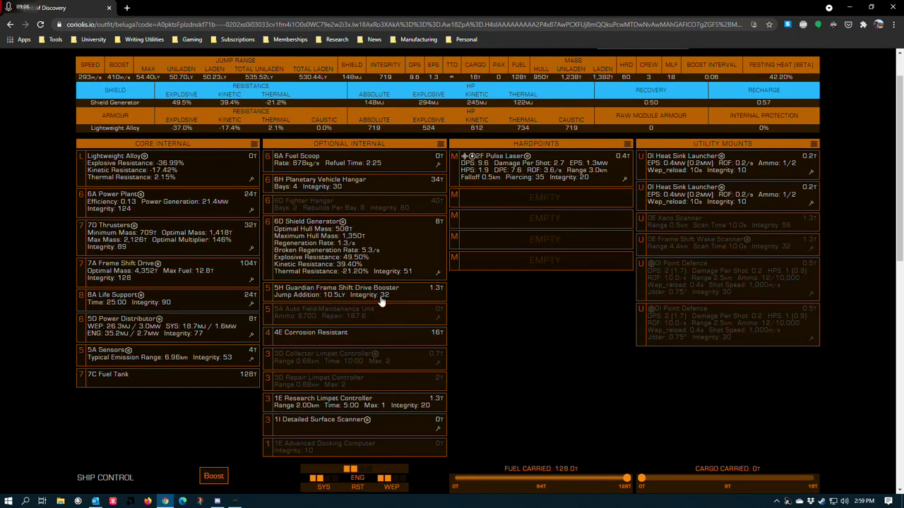
{"action": "scroll", "coordinate": [522, 327], "scroll_direction": "down", "scroll_amount": 3}
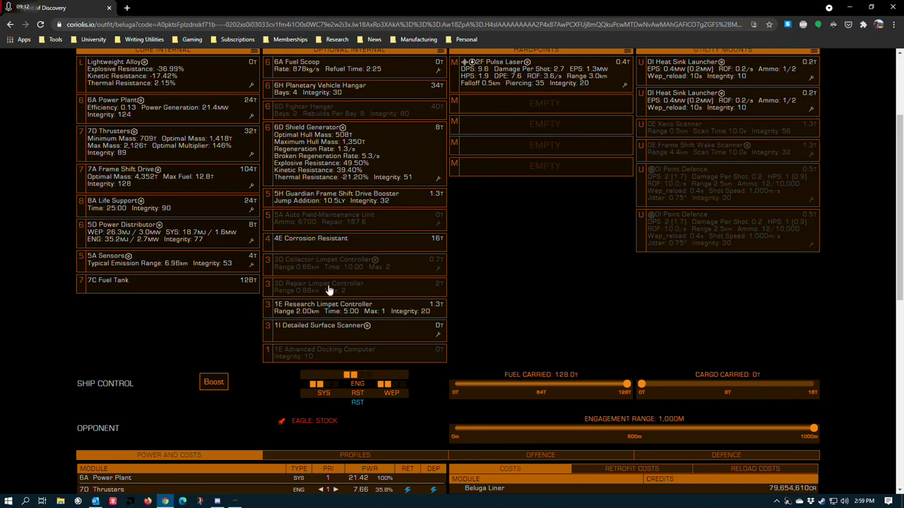
{"action": "scroll", "coordinate": [327, 290], "scroll_direction": "down", "scroll_amount": 1}
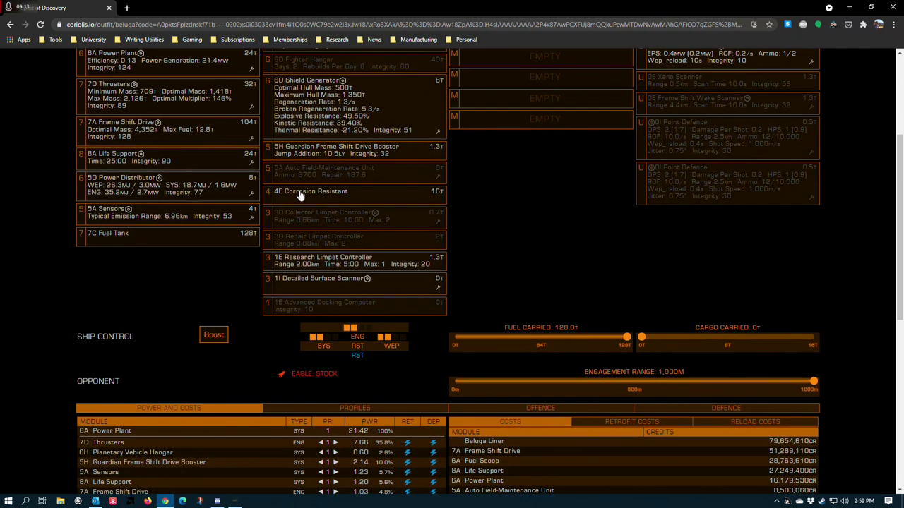
{"action": "left_click", "coordinate": [397, 198]}
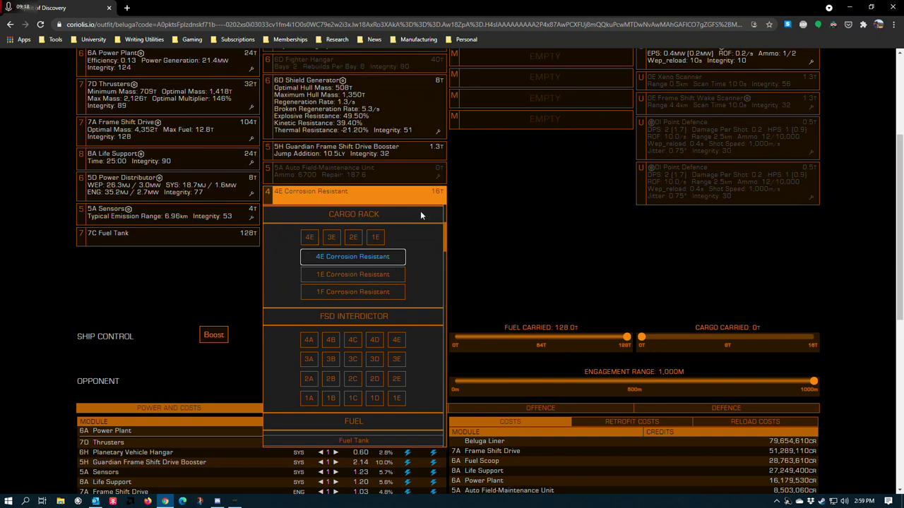
{"action": "scroll", "coordinate": [524, 348], "scroll_direction": "up", "scroll_amount": 1}
{"action": "left_click", "coordinate": [526, 354]}
{"action": "scroll", "coordinate": [526, 354], "scroll_direction": "up", "scroll_amount": 1}
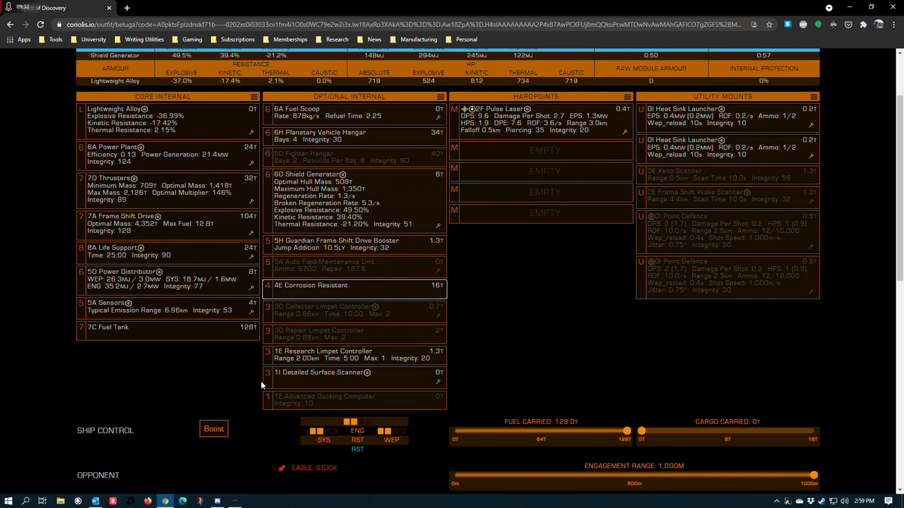
- Upgrade the 3D Collector Limpet Controller's Lightweight blueprint to its highest grade for an 85% mass reduction
{"action": "scroll", "coordinate": [513, 332], "scroll_direction": "down", "scroll_amount": 1}
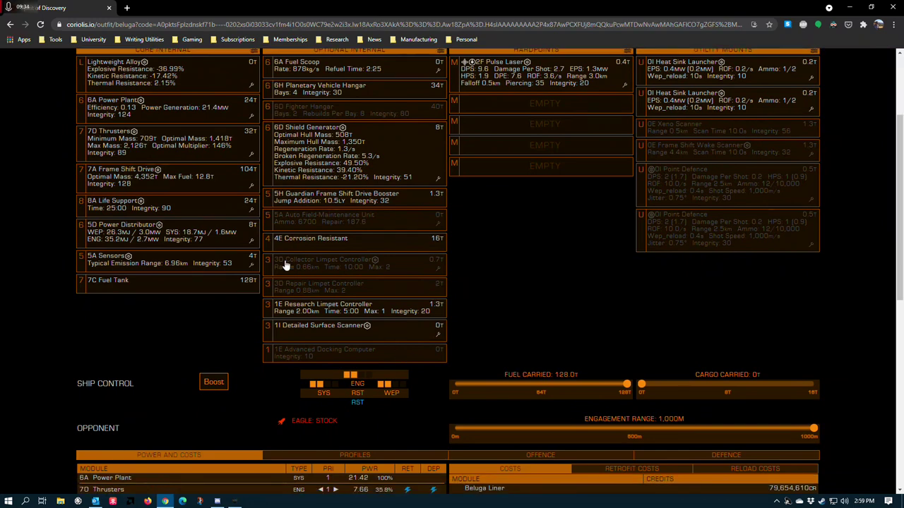
{"action": "left_click", "coordinate": [438, 269]}
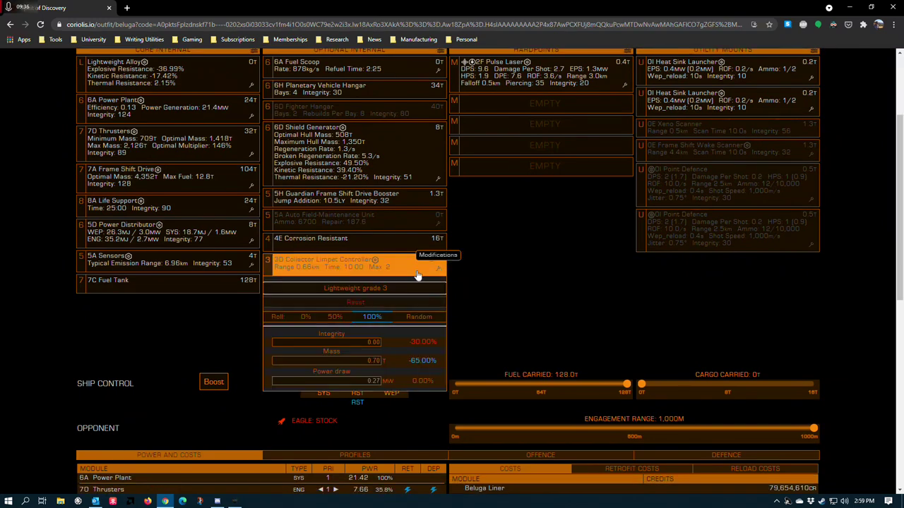
{"action": "left_click", "coordinate": [355, 288]}
{"action": "left_click", "coordinate": [395, 288]}
{"action": "left_click", "coordinate": [363, 302]}
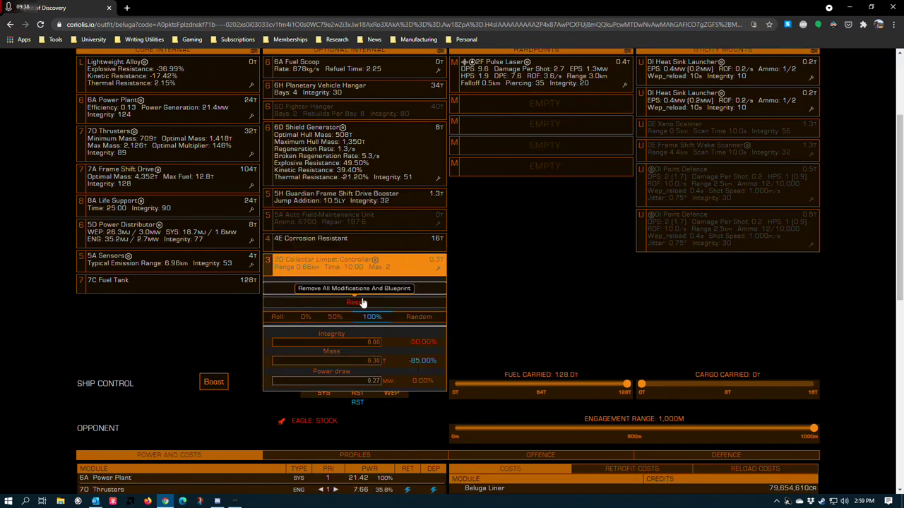
{"action": "left_click", "coordinate": [362, 302]}
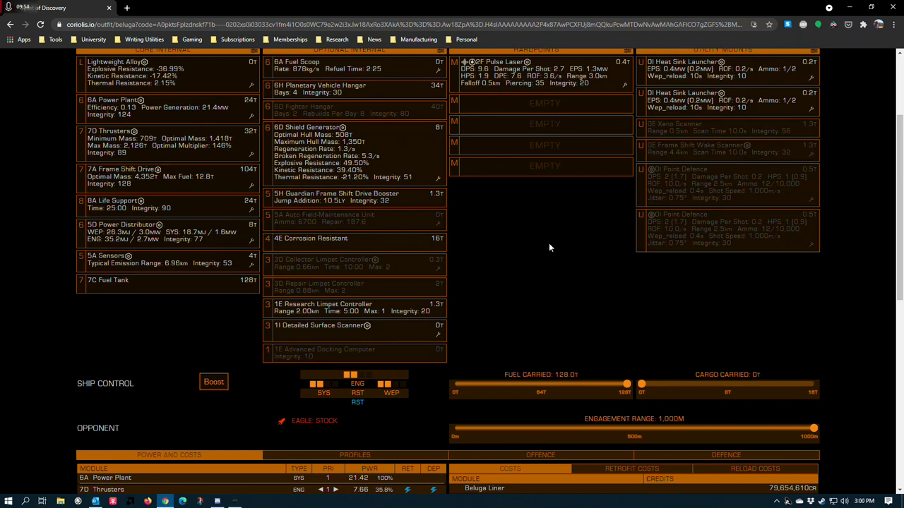
- Compare the limpet controllers with the ship's summary and check the 1E Research Limpet Controller's available options
{"action": "scroll", "coordinate": [548, 248], "scroll_direction": "down", "scroll_amount": 1}
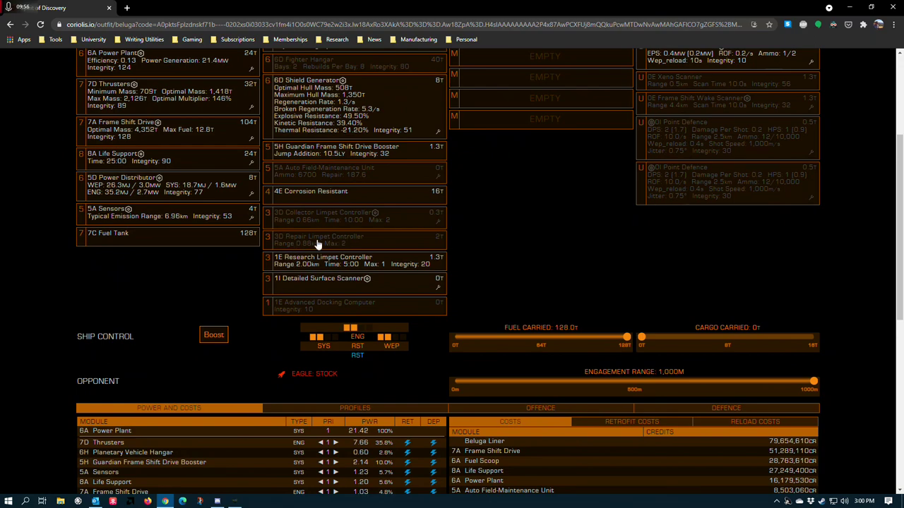
{"action": "scroll", "coordinate": [317, 243], "scroll_direction": "up", "scroll_amount": 5}
{"action": "scroll", "coordinate": [346, 334], "scroll_direction": "down", "scroll_amount": 3}
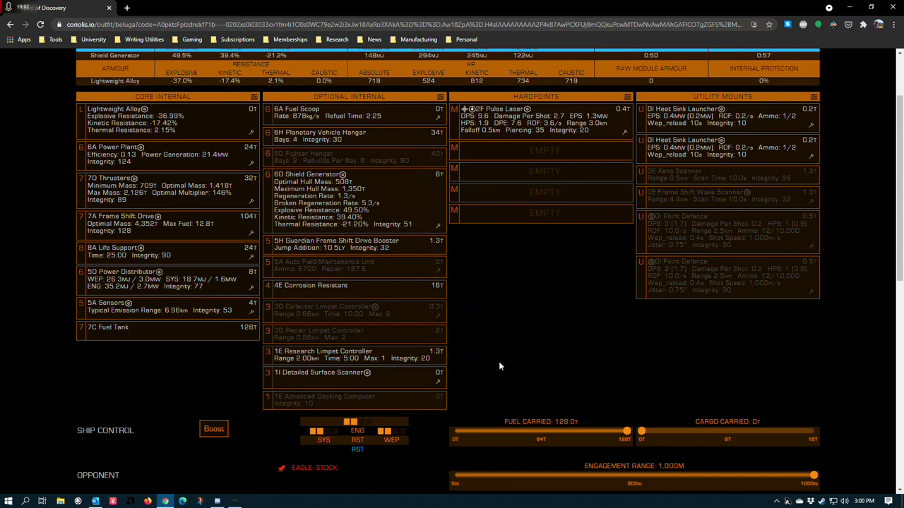
{"action": "scroll", "coordinate": [363, 296], "scroll_direction": "down", "scroll_amount": 2}
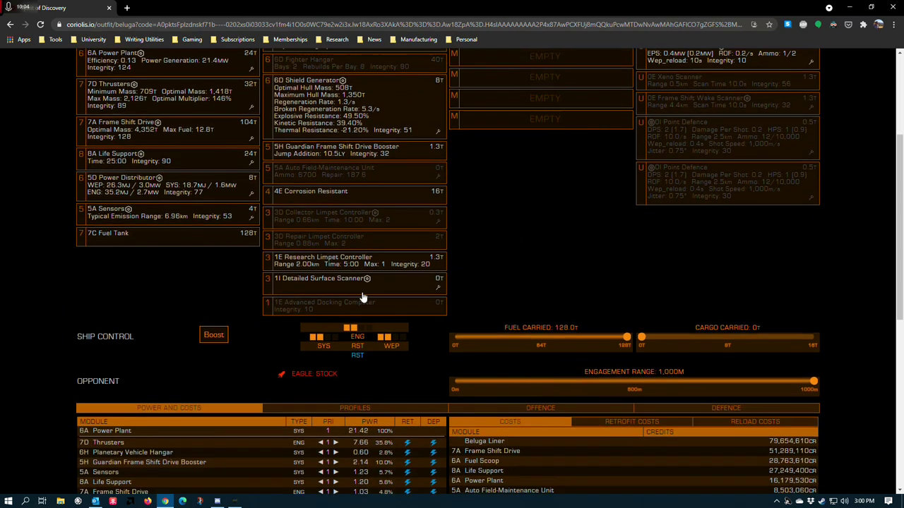
{"action": "left_click", "coordinate": [300, 263]}
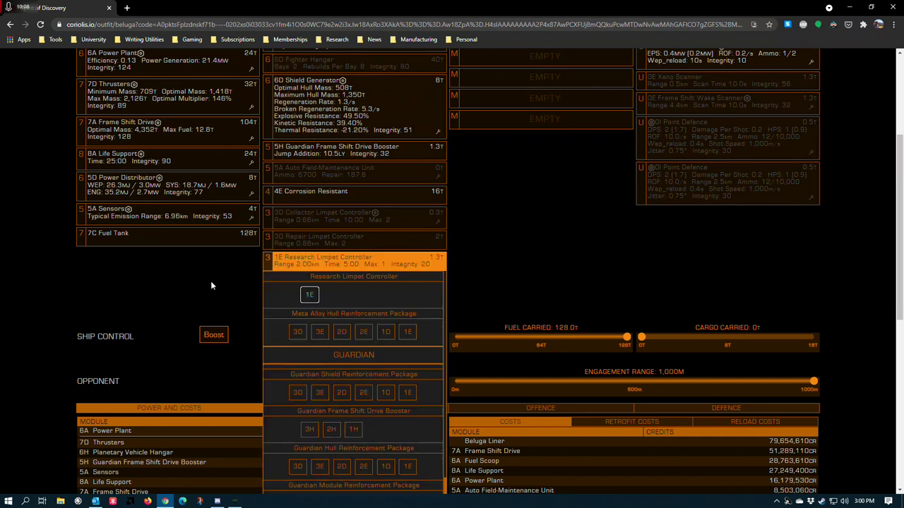
{"action": "left_click", "coordinate": [224, 276]}
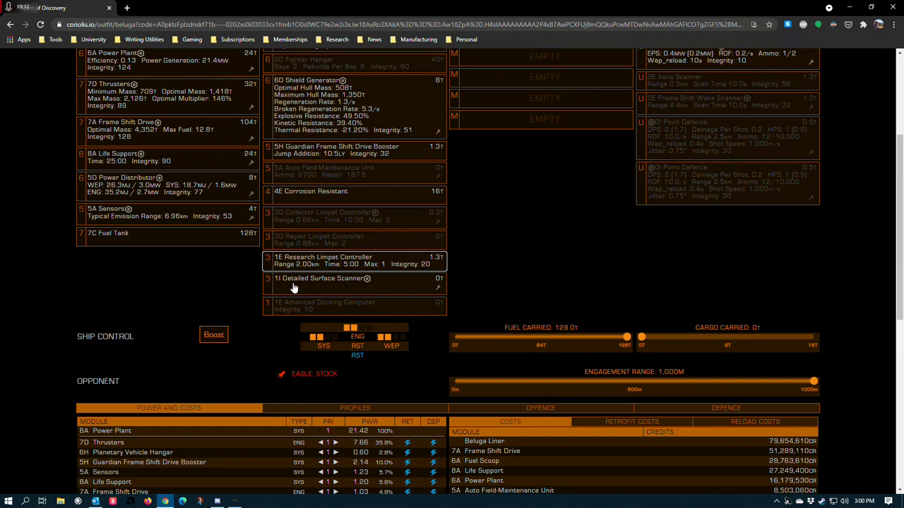
- Review the Detailed Surface Scanner's module options and its Expanded Probe Scanning Radius grade 5 blueprint details
{"action": "left_click", "coordinate": [399, 290]}
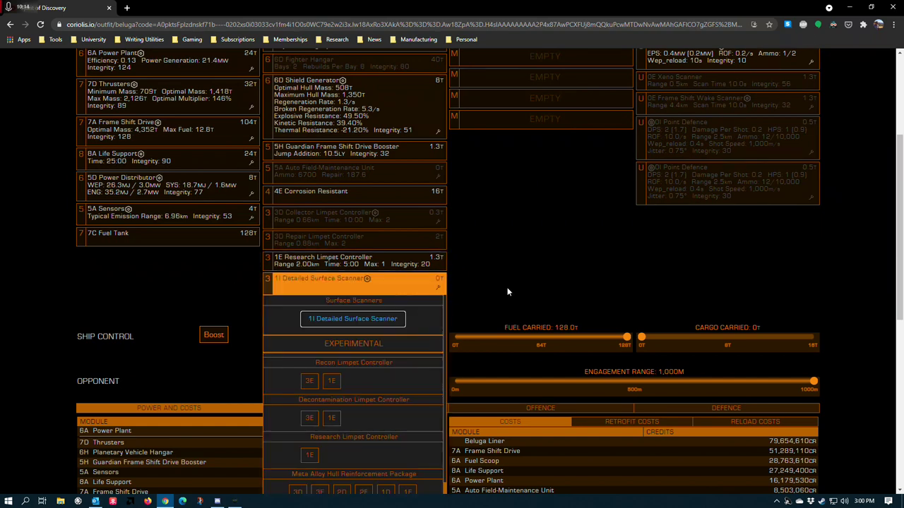
{"action": "left_click", "coordinate": [513, 269]}
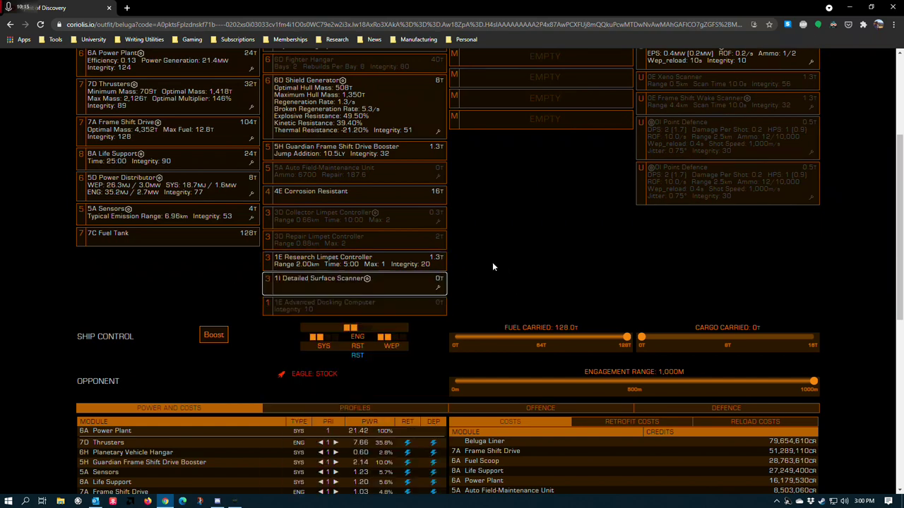
{"action": "left_click", "coordinate": [439, 287]}
{"action": "left_click", "coordinate": [310, 307]}
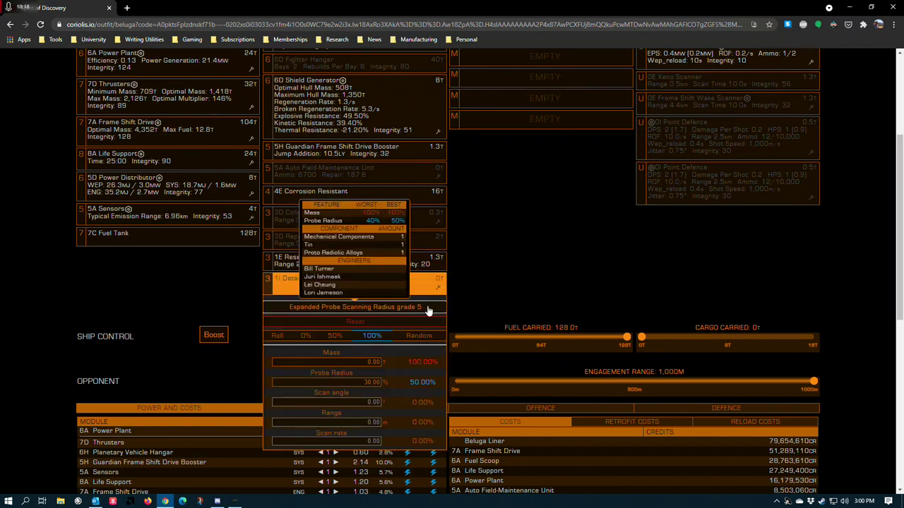
- Leave the Detailed Surface Scanner's blueprint details and check the module options for the 1E Advanced Docking Computer slot
{"action": "left_click", "coordinate": [507, 264]}
{"action": "left_click", "coordinate": [512, 252]}
{"action": "scroll", "coordinate": [504, 228], "scroll_direction": "down", "scroll_amount": 2}
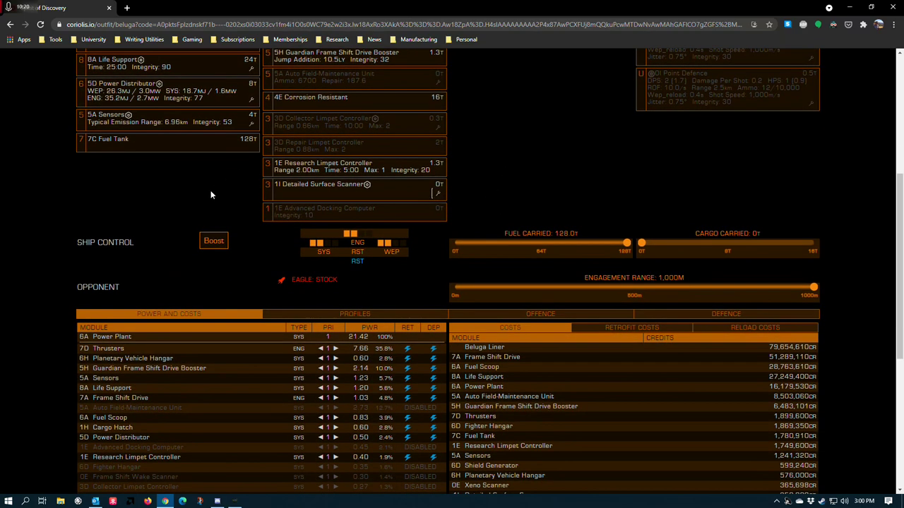
{"action": "scroll", "coordinate": [226, 302], "scroll_direction": "up", "scroll_amount": 2}
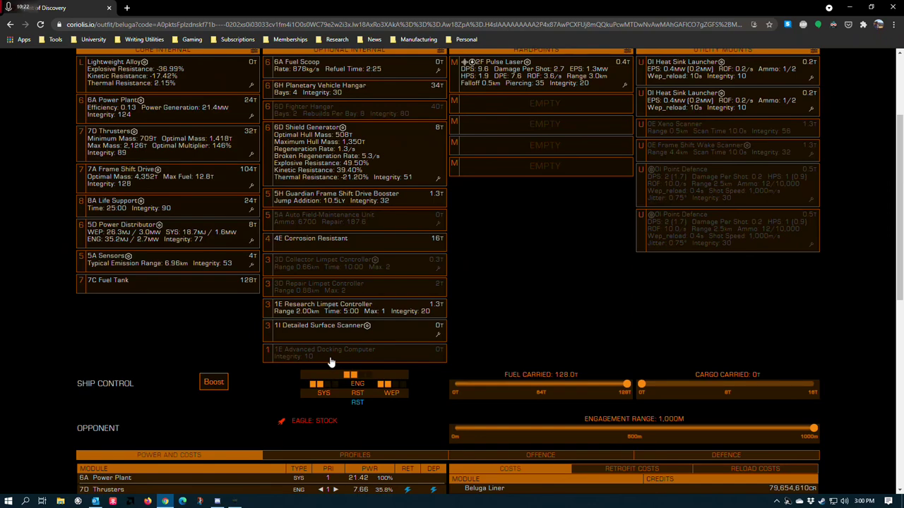
{"action": "scroll", "coordinate": [421, 358], "scroll_direction": "down", "scroll_amount": 2}
{"action": "left_click", "coordinate": [291, 261]}
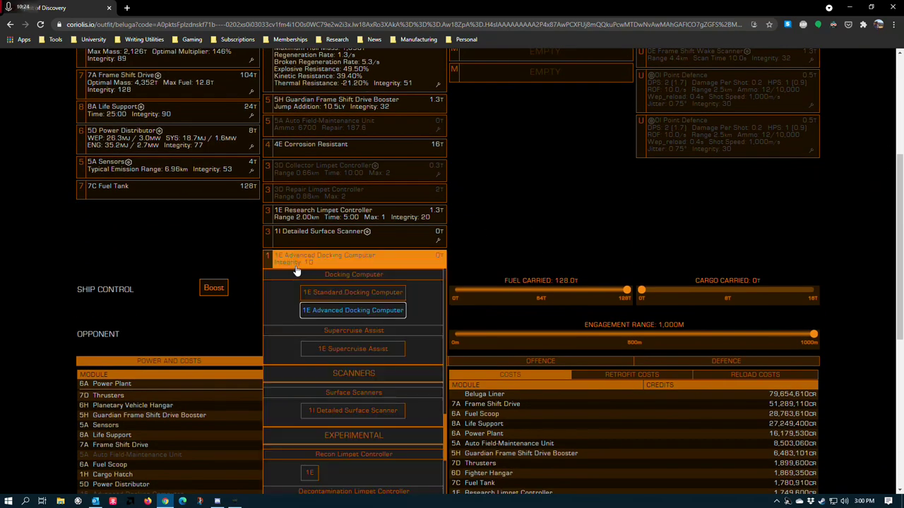
{"action": "left_click", "coordinate": [334, 260]}
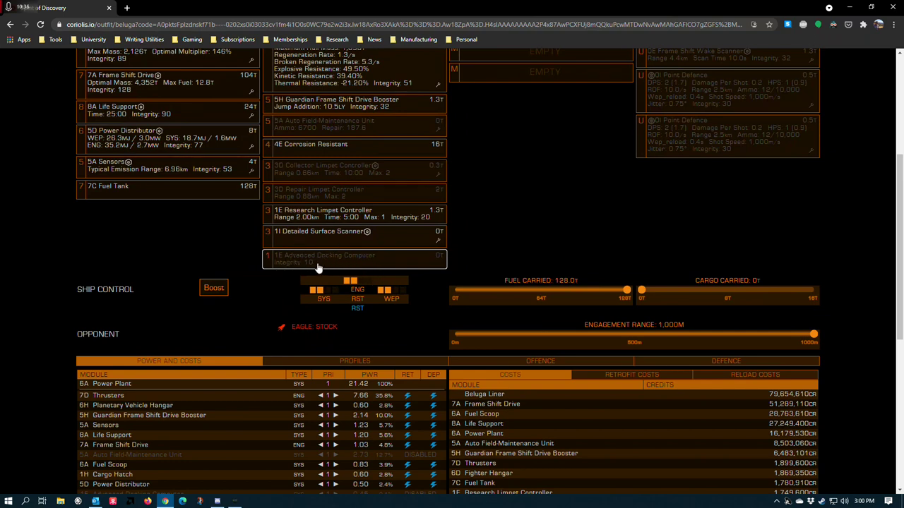
- Review the 2F Pulse Laser's engineering, checking its Lightweight grade 5 blueprint and Flow Control experimental effect
{"action": "scroll", "coordinate": [212, 220], "scroll_direction": "up", "scroll_amount": 2}
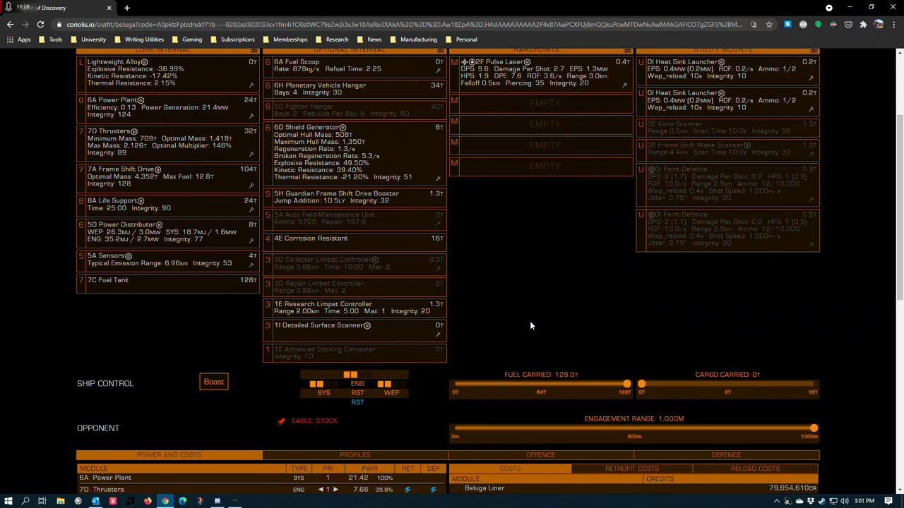
{"action": "scroll", "coordinate": [530, 322], "scroll_direction": "up", "scroll_amount": 3}
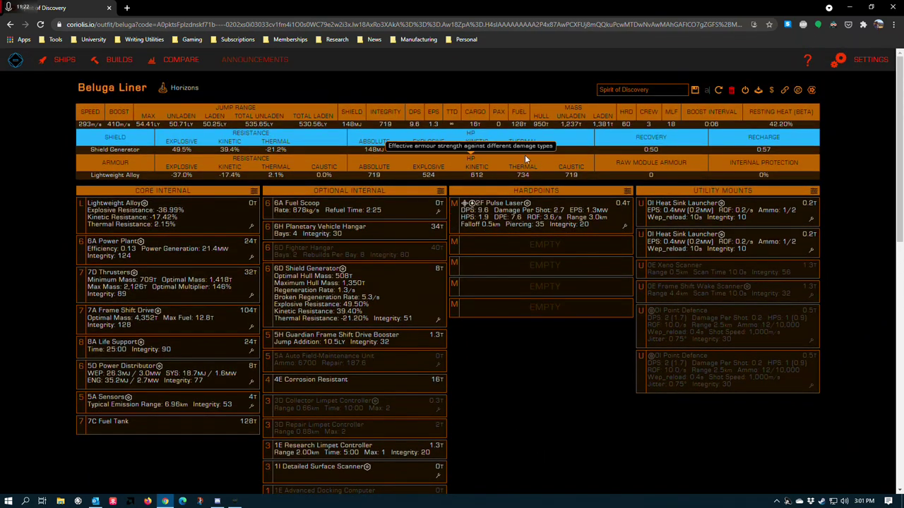
{"action": "left_click", "coordinate": [622, 228]}
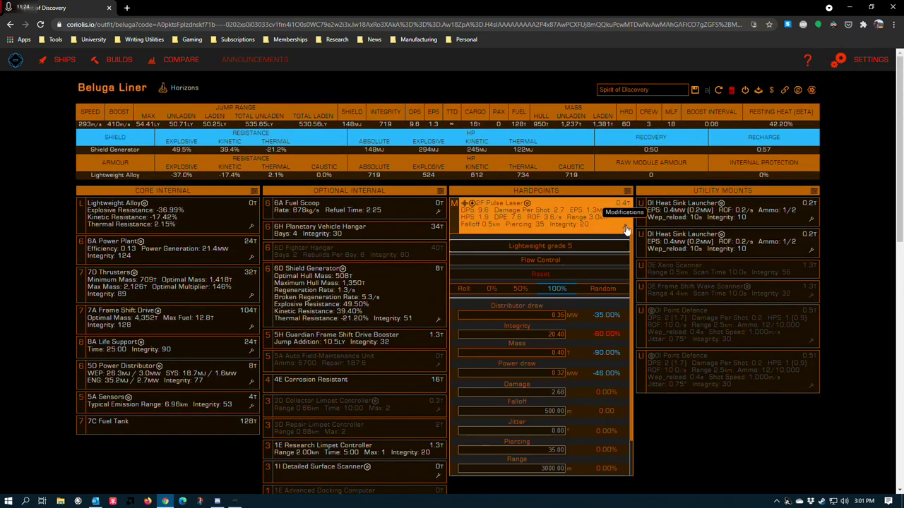
{"action": "left_click", "coordinate": [533, 249]}
{"action": "left_click", "coordinate": [535, 262]}
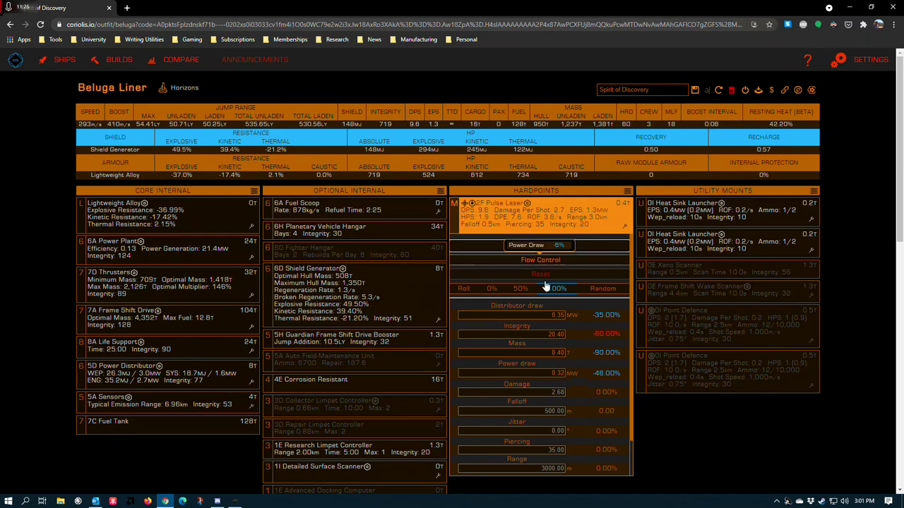
{"action": "left_click", "coordinate": [707, 436]}
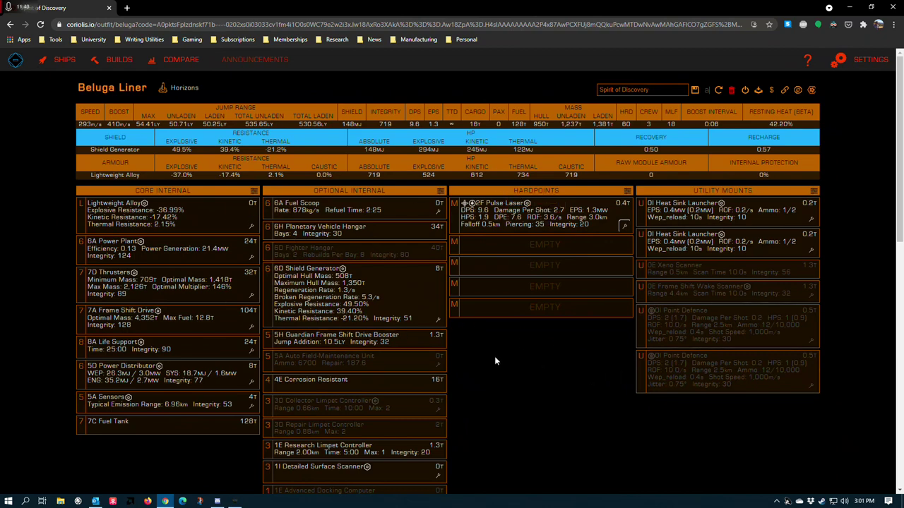
- Apply the Ammo Capacity grade 1 blueprint to both Heat Sink Launchers in the utility mounts
{"action": "left_click", "coordinate": [810, 219]}
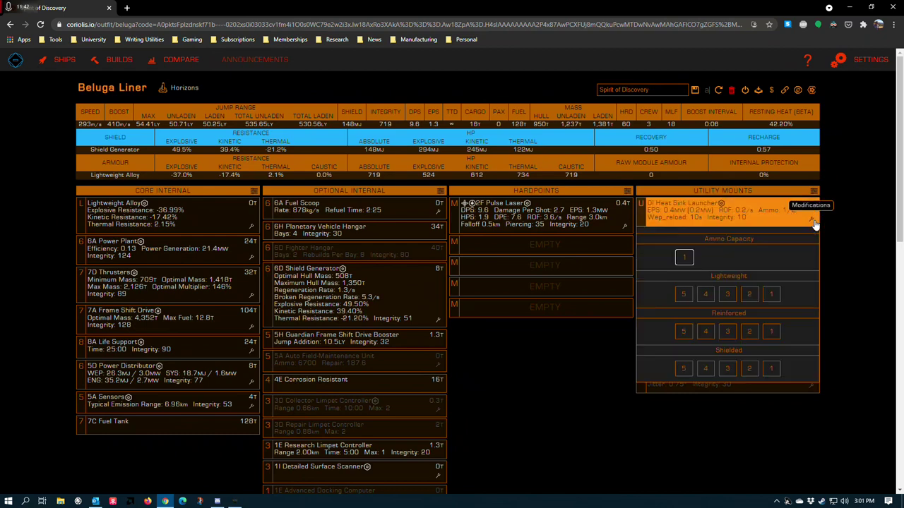
{"action": "left_click", "coordinate": [684, 257]}
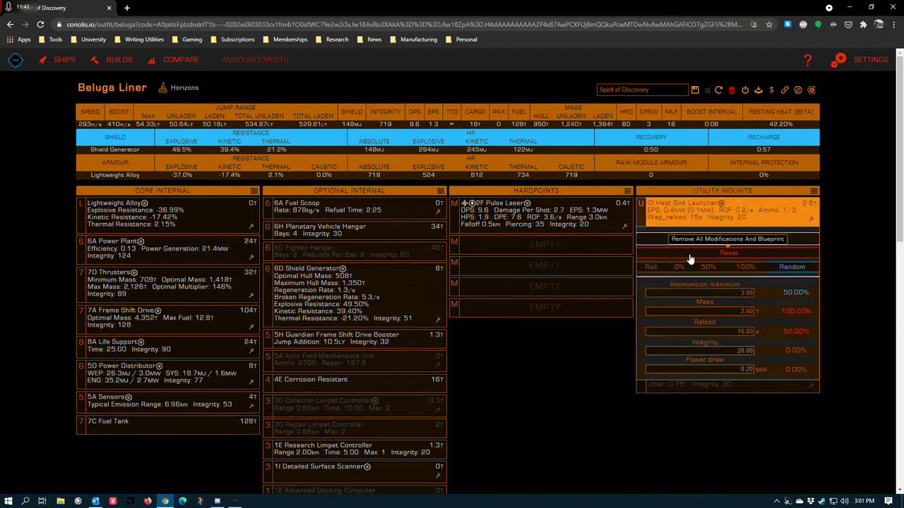
{"action": "left_click", "coordinate": [844, 234]}
{"action": "left_click", "coordinate": [811, 250]}
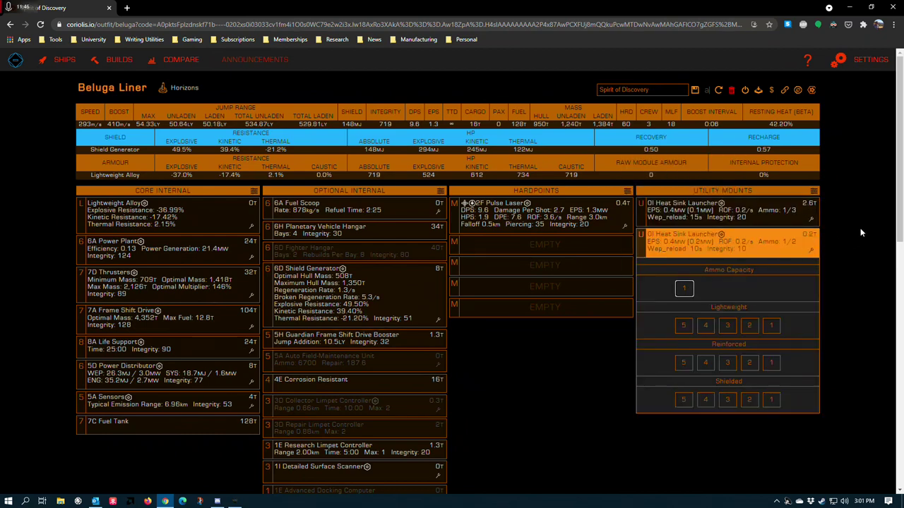
{"action": "left_click", "coordinate": [683, 288]}
{"action": "left_click", "coordinate": [824, 240]}
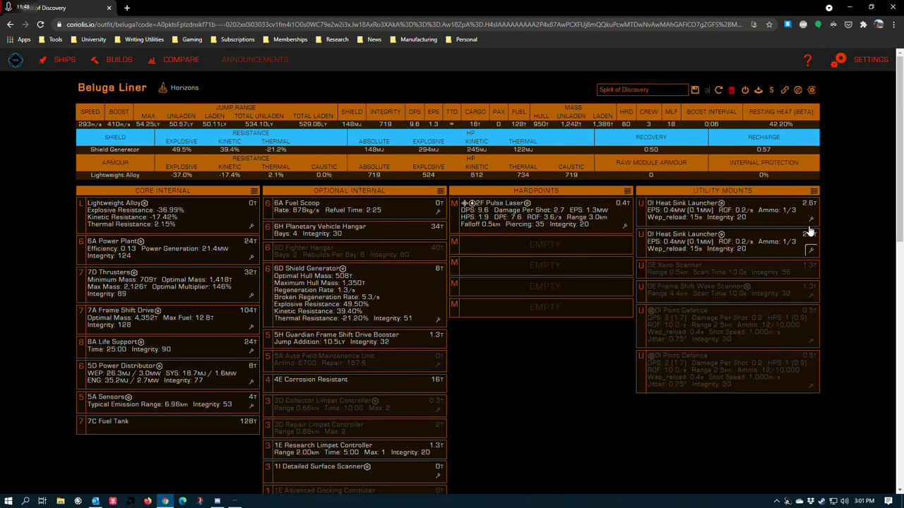
- Examine the alternative blueprints available for the first Heat Sink Launcher, including the Lightweight grades
{"action": "left_click", "coordinate": [811, 223]}
{"action": "left_click", "coordinate": [810, 219]}
{"action": "left_click", "coordinate": [811, 219]}
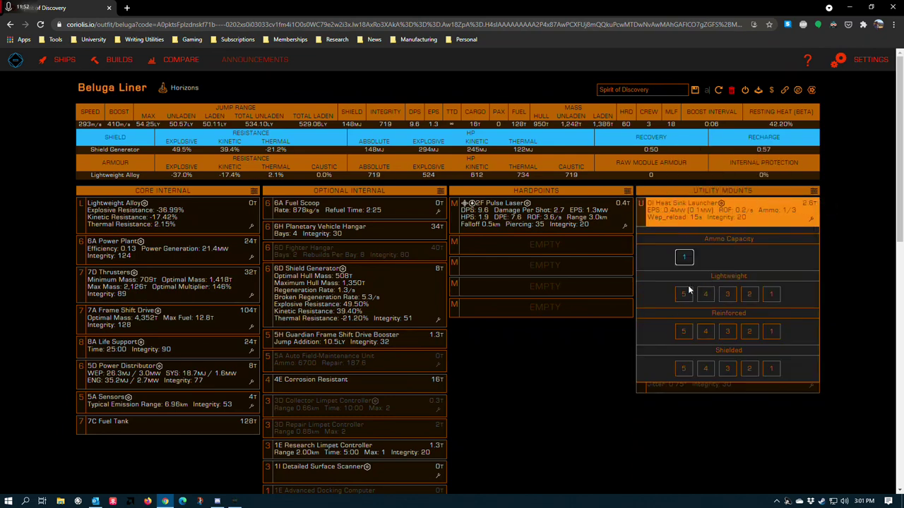
{"action": "left_click", "coordinate": [572, 386]}
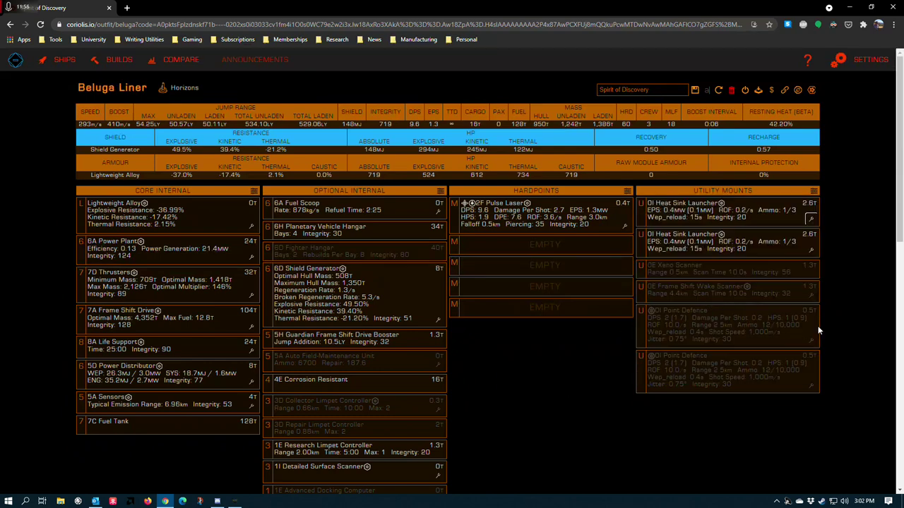
- Check the engineering blueprints offered for the 0E Frame Shift Wake Scanner and the first 0I Point Defence
{"action": "scroll", "coordinate": [841, 247], "scroll_direction": "down", "scroll_amount": 2}
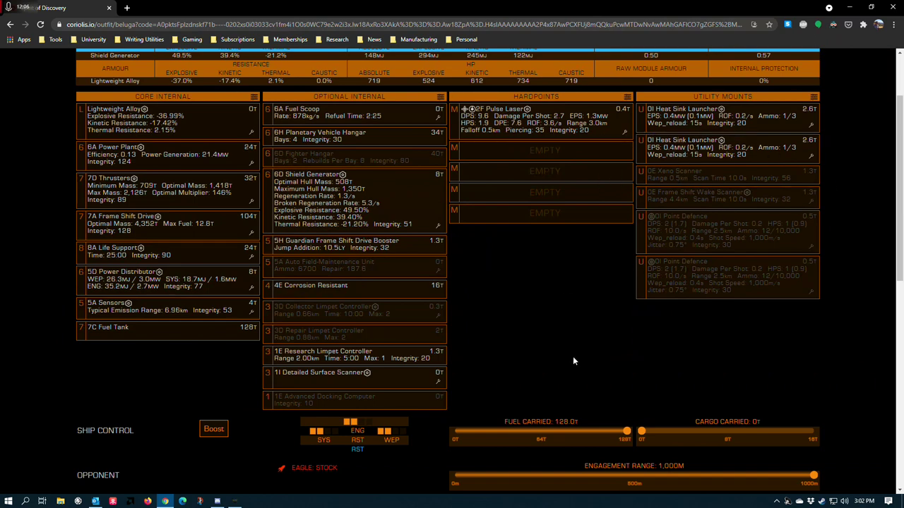
{"action": "left_click", "coordinate": [811, 201]}
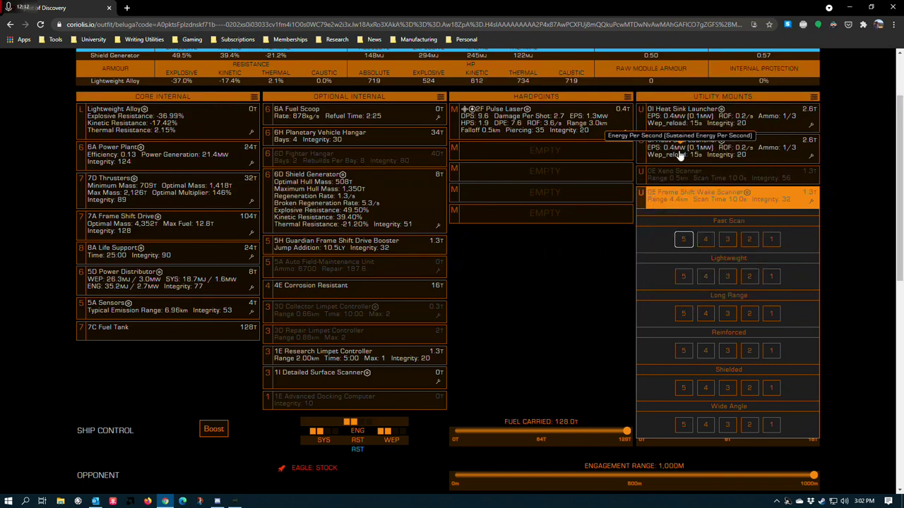
{"action": "left_click", "coordinate": [667, 199]}
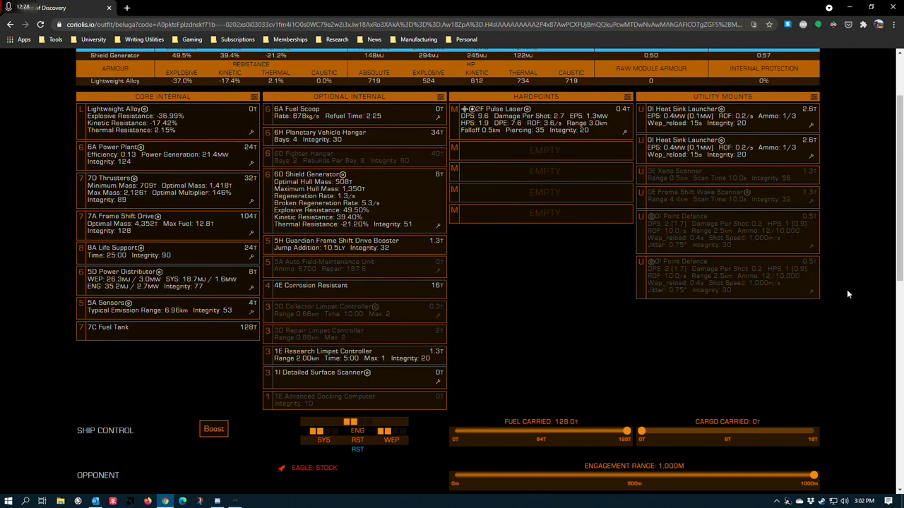
{"action": "scroll", "coordinate": [818, 265], "scroll_direction": "up", "scroll_amount": 1}
{"action": "left_click", "coordinate": [810, 293]}
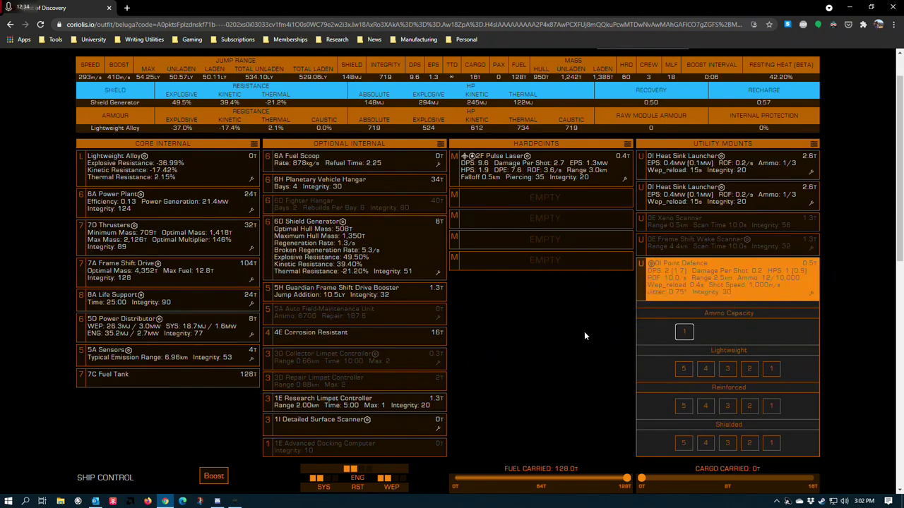
{"action": "left_click", "coordinate": [560, 343]}
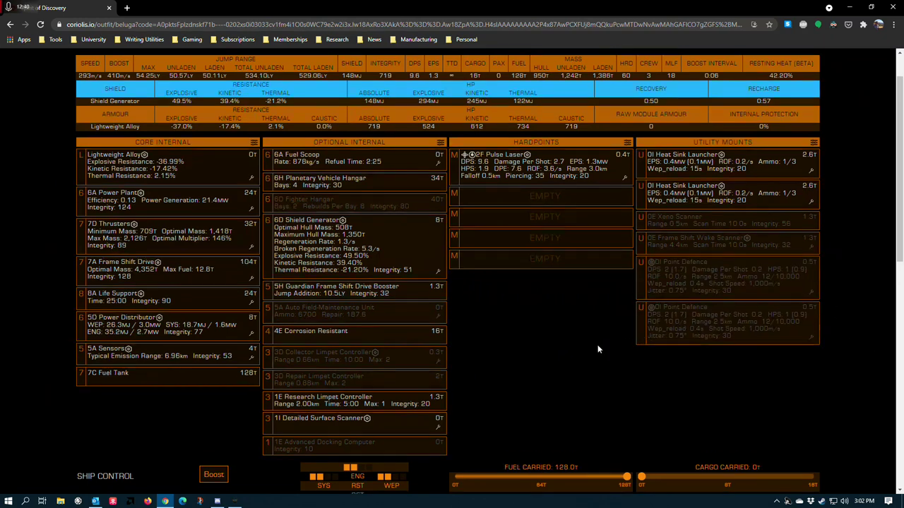
- Examine the build's power usage and module costs together with its jump range summary and full module lists
{"action": "scroll", "coordinate": [597, 345], "scroll_direction": "down", "scroll_amount": 4}
{"action": "scroll", "coordinate": [287, 319], "scroll_direction": "down", "scroll_amount": 2}
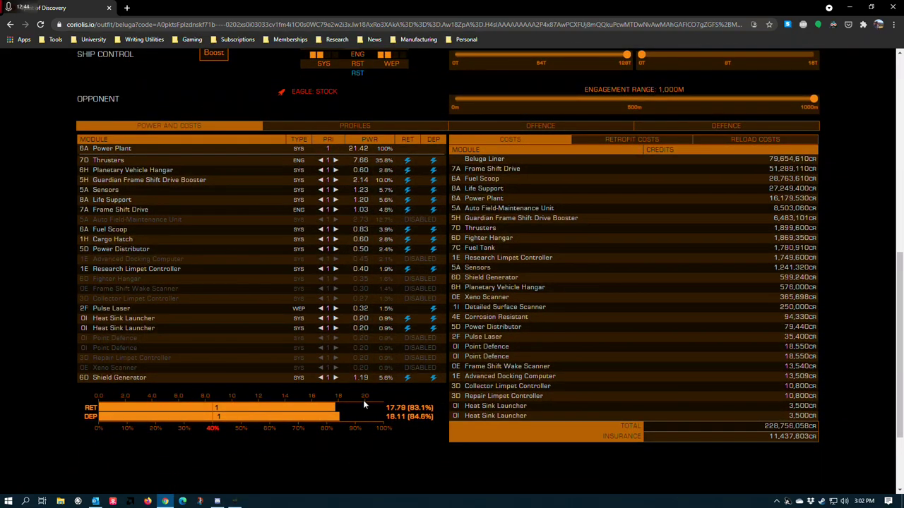
{"action": "scroll", "coordinate": [367, 226], "scroll_direction": "up", "scroll_amount": 6}
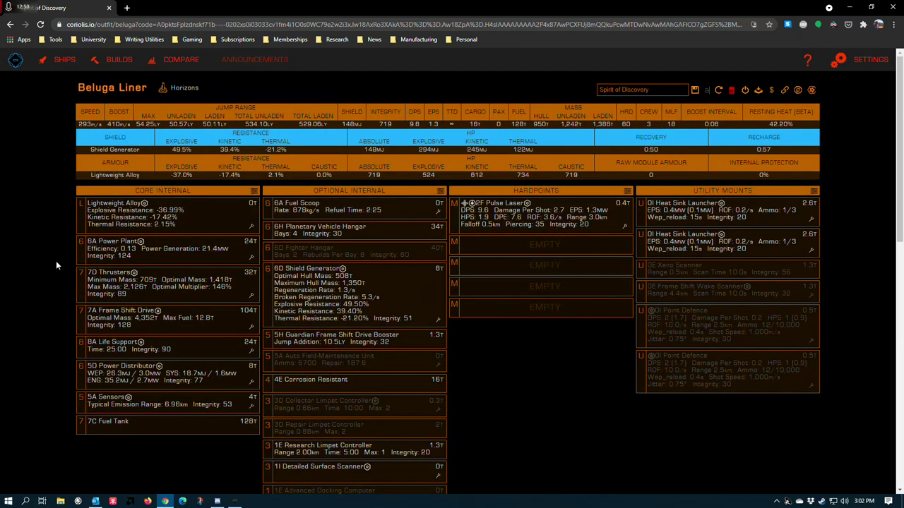
{"action": "scroll", "coordinate": [56, 261], "scroll_direction": "down", "scroll_amount": 1}
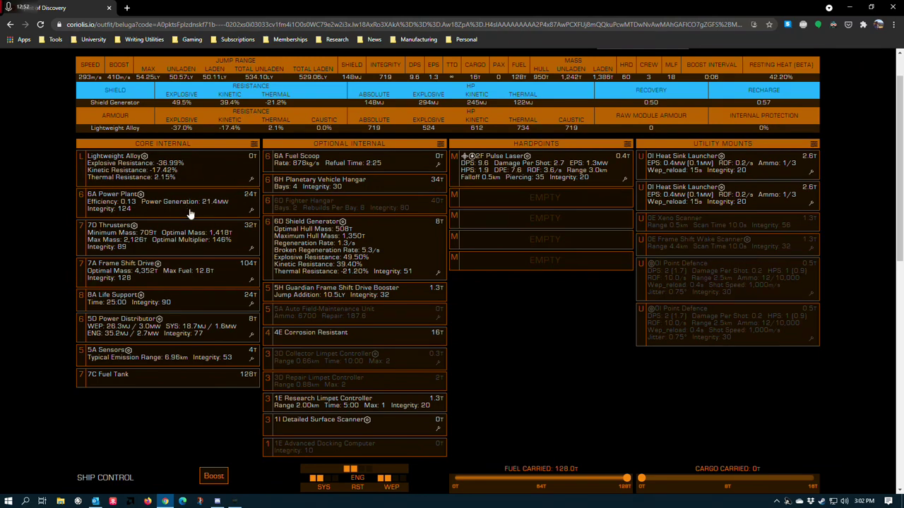
{"action": "scroll", "coordinate": [244, 216], "scroll_direction": "down", "scroll_amount": 2}
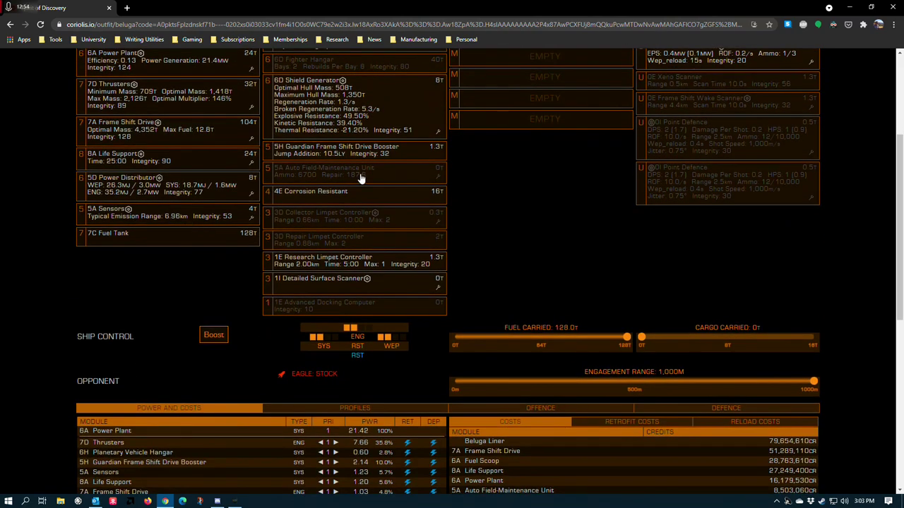
{"action": "scroll", "coordinate": [360, 178], "scroll_direction": "up", "scroll_amount": 4}
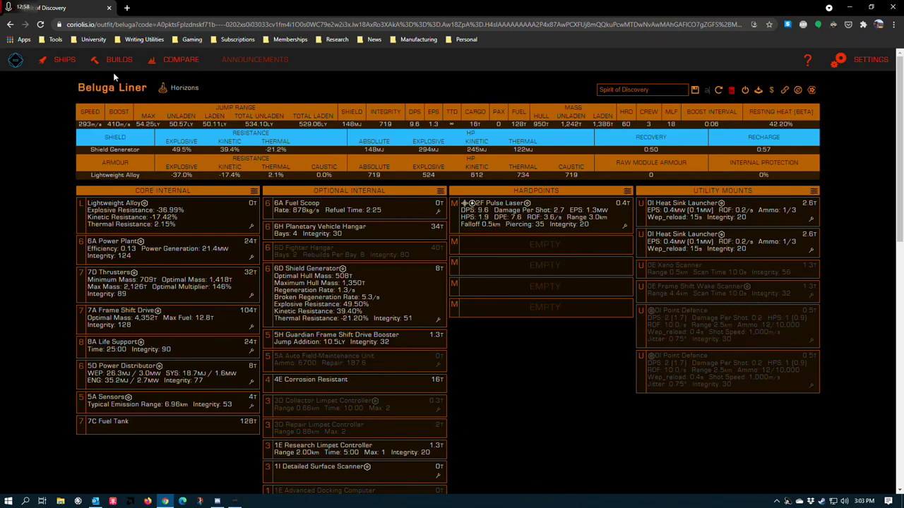
{"action": "scroll", "coordinate": [730, 292], "scroll_direction": "down", "scroll_amount": 7}
{"action": "scroll", "coordinate": [480, 374], "scroll_direction": "down", "scroll_amount": 2}
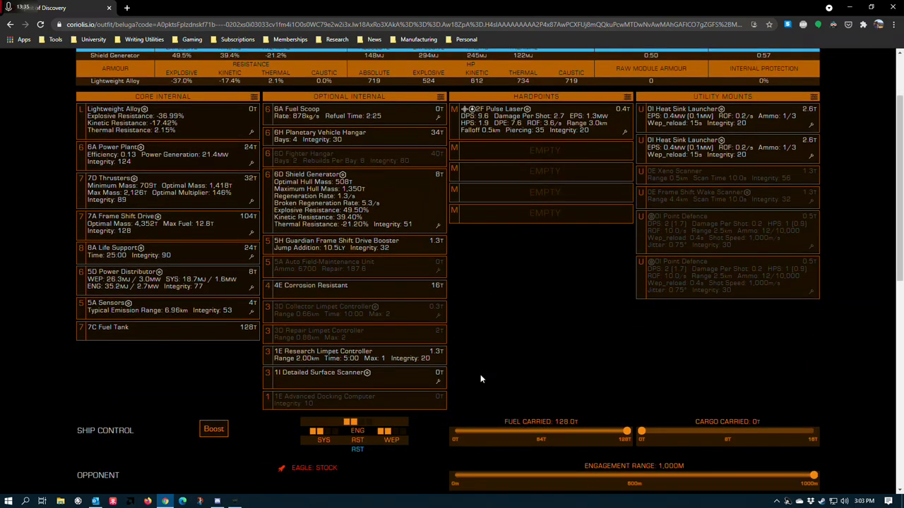
{"action": "scroll", "coordinate": [244, 280], "scroll_direction": "up", "scroll_amount": 2}
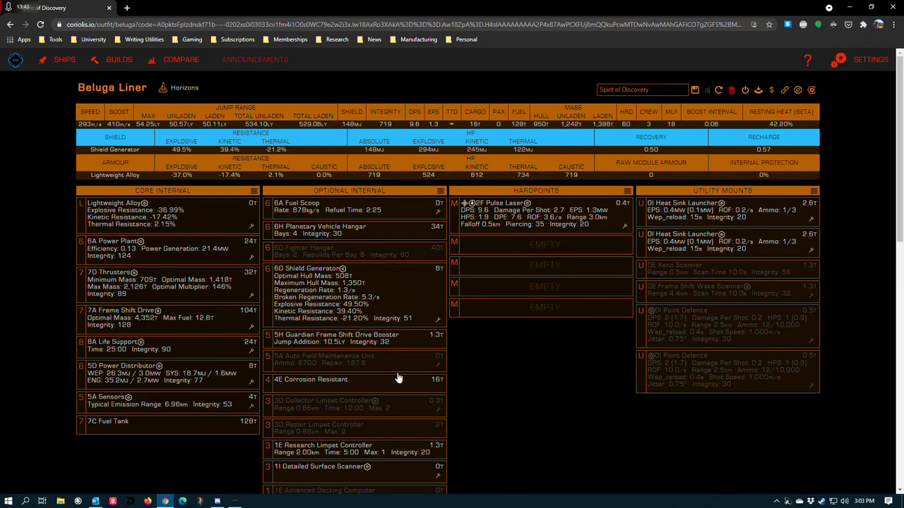
{"action": "scroll", "coordinate": [522, 388], "scroll_direction": "down", "scroll_amount": 6}
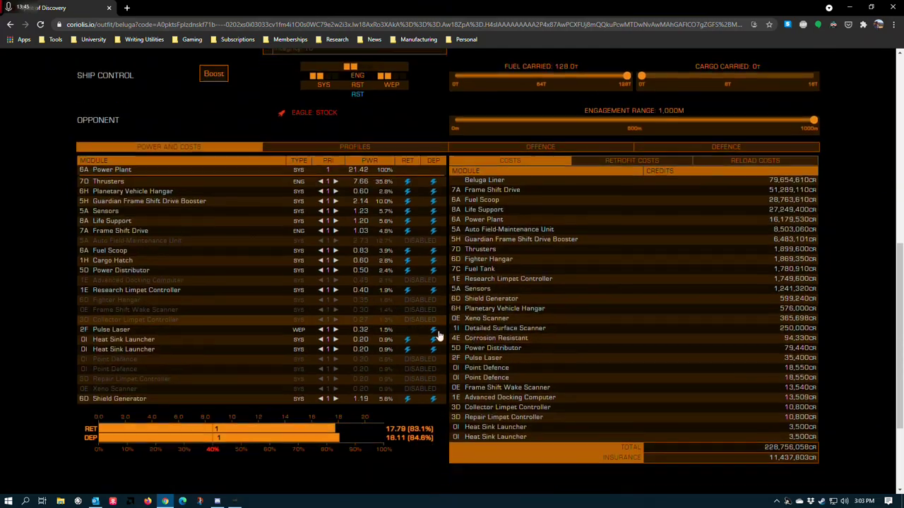
{"action": "scroll", "coordinate": [438, 336], "scroll_direction": "down", "scroll_amount": 3}
{"action": "scroll", "coordinate": [344, 252], "scroll_direction": "up", "scroll_amount": 8}
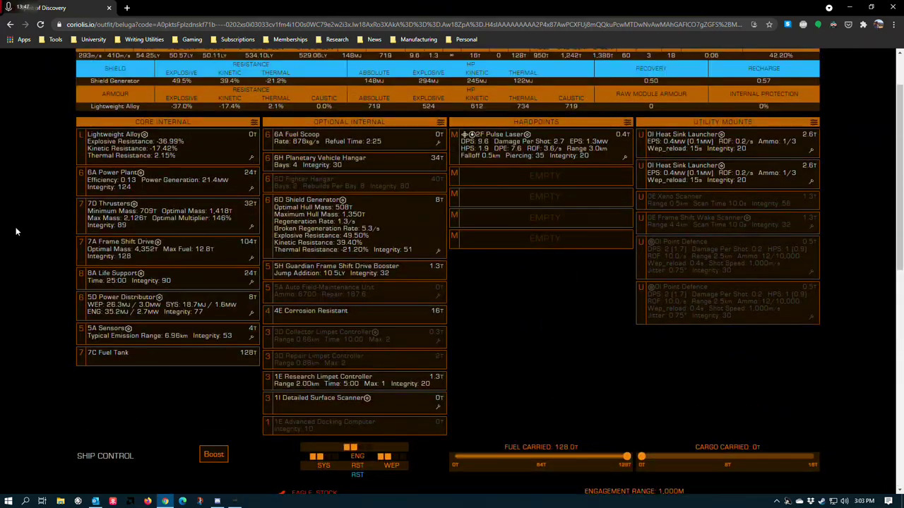